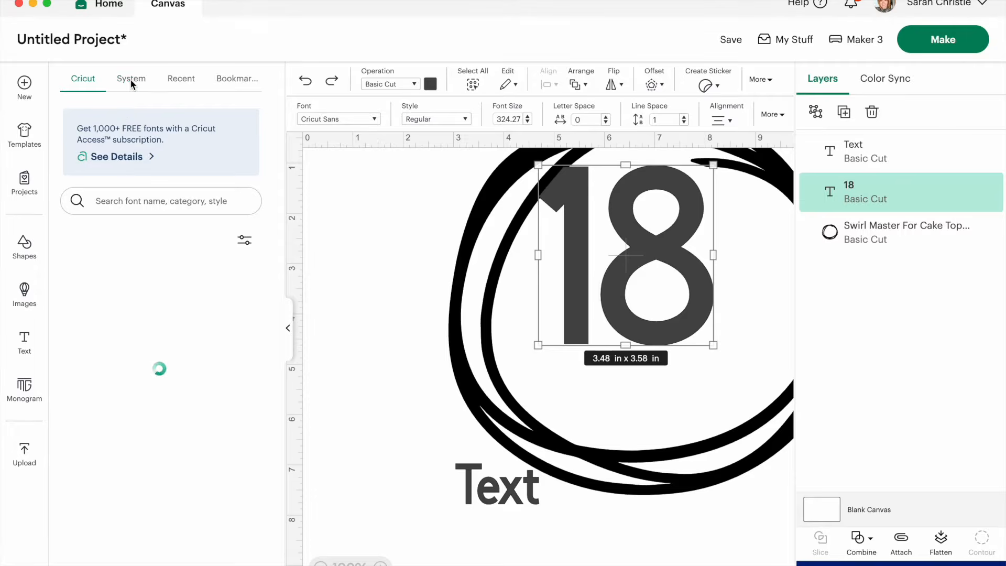
Change the font of the number 18 to the system font Arial Rounded MT Bold.
scroll(148, 347, "down", 3)
scroll(150, 351, "down", 10)
scroll(150, 351, "up", 5)
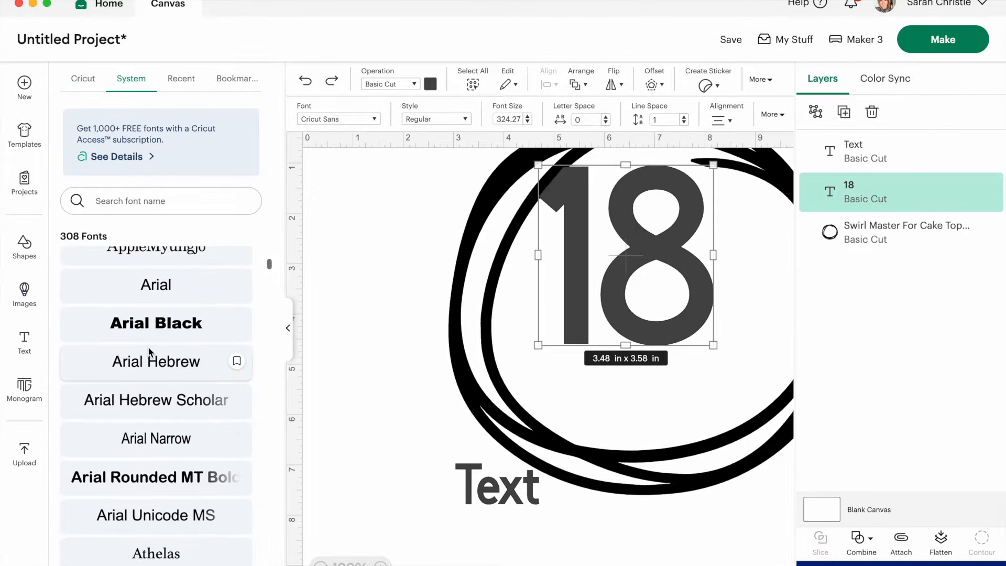
scroll(140, 328, "down", 5)
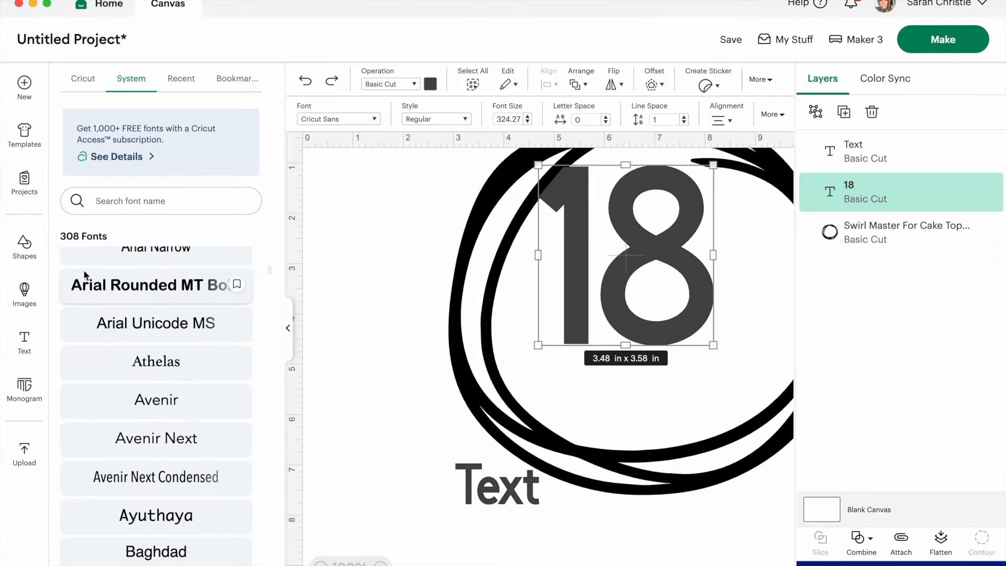
left_click(96, 287)
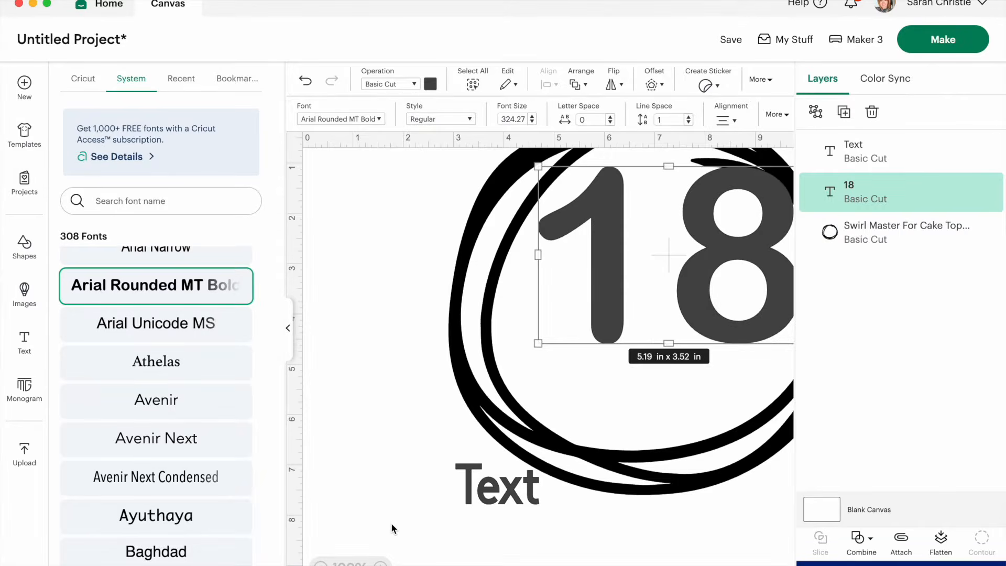
Delete the placeholder "Text" object below the swirl circle.
left_click(455, 474)
left_click_drag(355, 307, 468, 375)
left_click(234, 502)
key("Delete")
Reposition the number 18 inside the swirl circle and ungroup it into separate digits.
left_click_drag(537, 360, 405, 295)
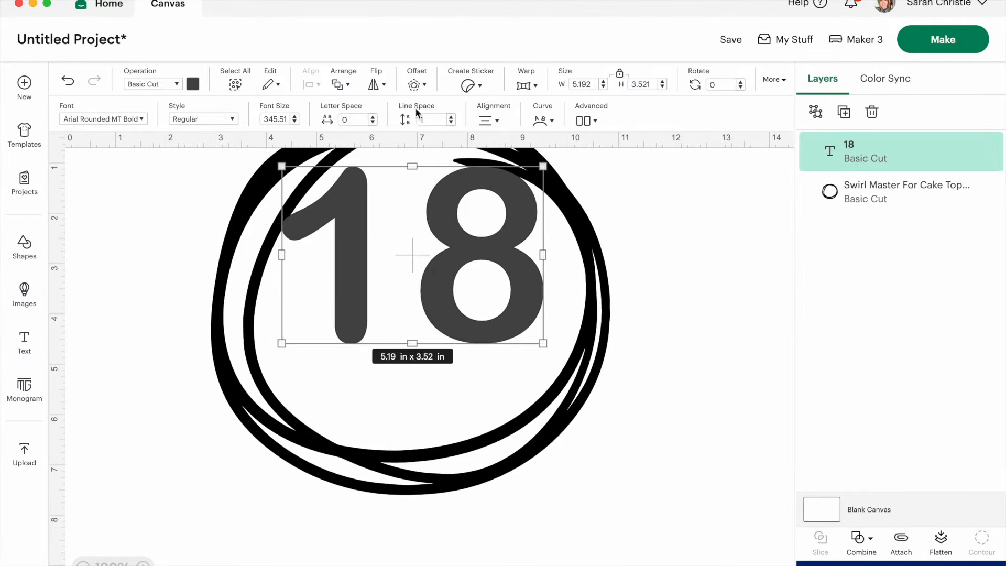
left_click(816, 111)
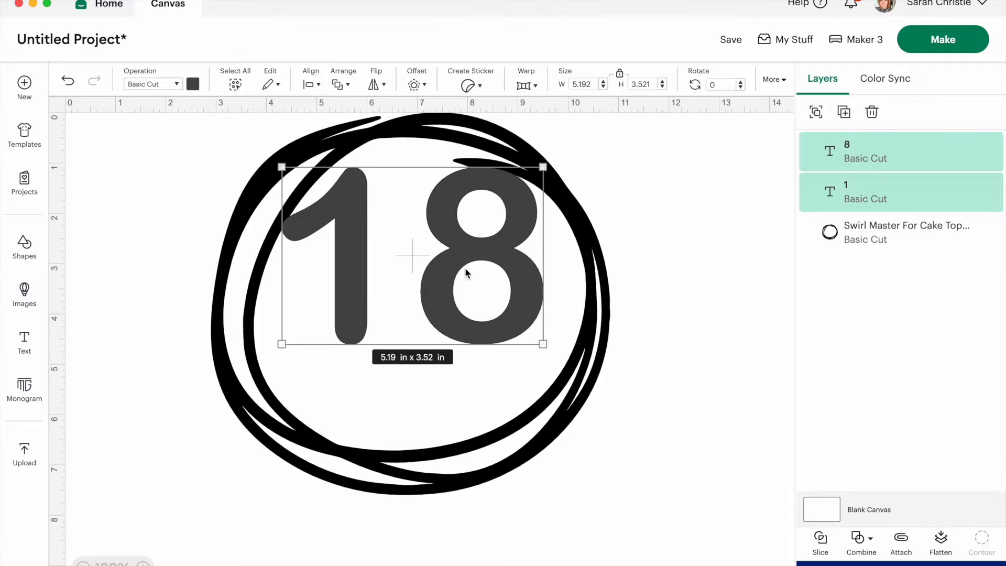
left_click(753, 331)
Enlarge the 1 and the 8 separately, the 8 to about 3.67 x 5.29 in, and position them so they touch each other and the swirl.
left_click(351, 323)
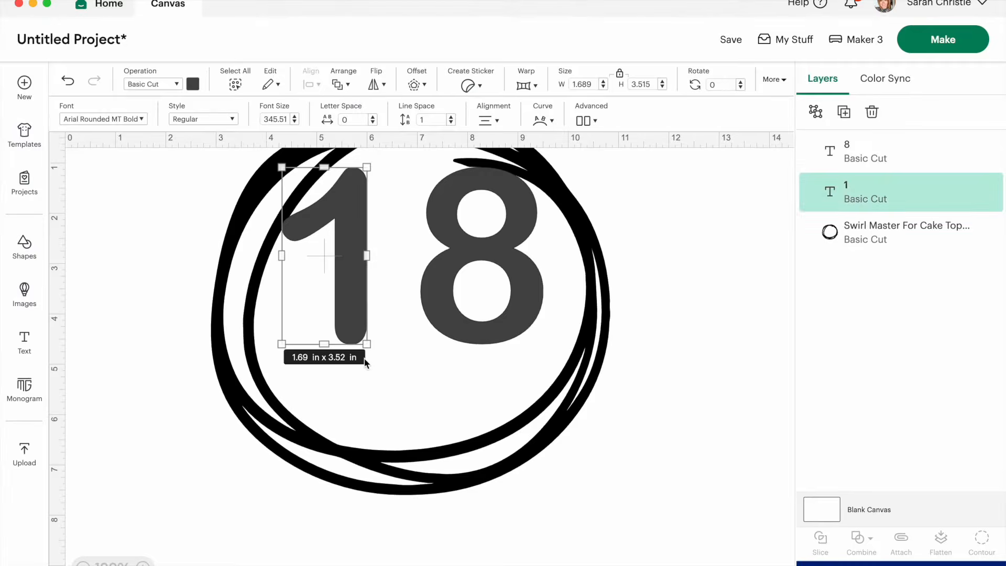
left_click_drag(369, 346, 404, 454)
left_click_drag(374, 320, 354, 325)
left_click(483, 275)
left_click_drag(543, 343, 511, 377)
left_click(718, 234)
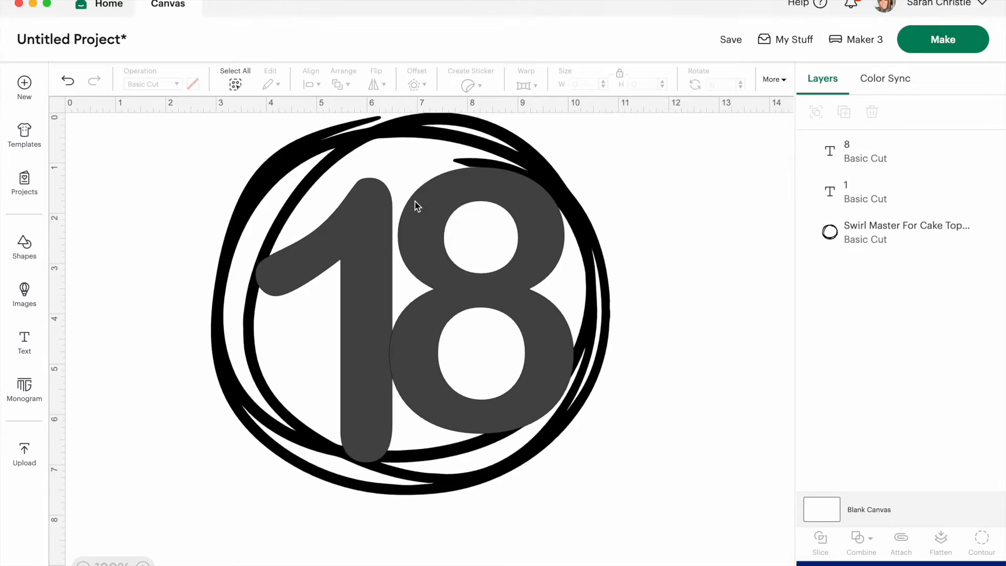
Insert a five-pointed star shape and place it in the empty area beside the swirl circle.
left_click(24, 245)
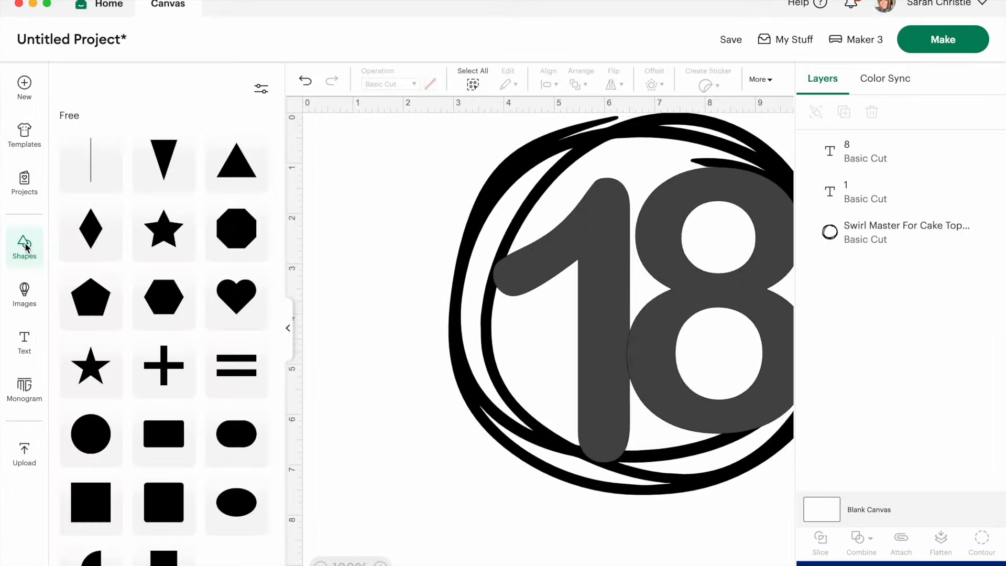
left_click_drag(159, 245, 738, 353)
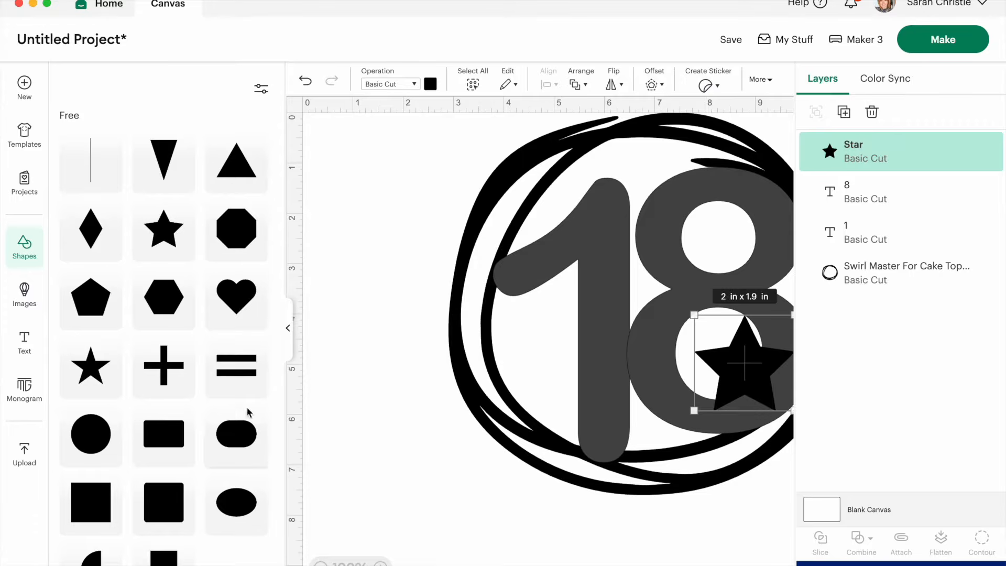
left_click(283, 325)
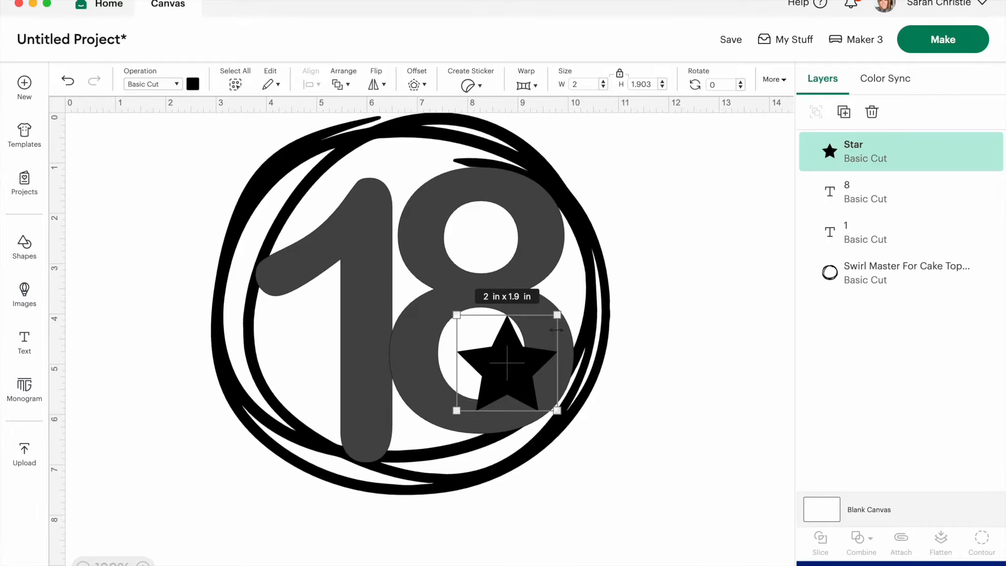
left_click_drag(514, 366, 705, 234)
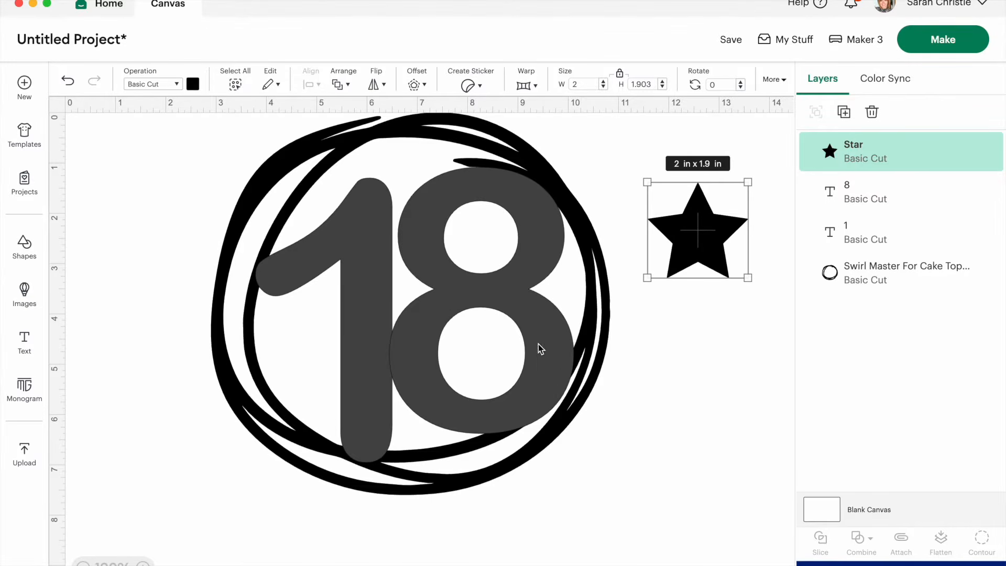
Create a 0.236 in offset with square corners around the star.
left_click(425, 88)
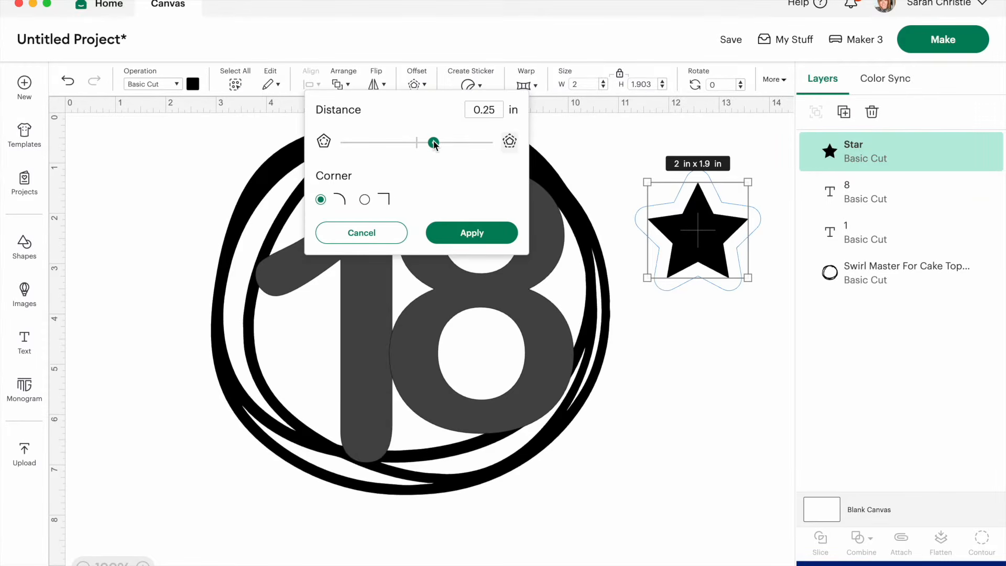
left_click_drag(434, 144, 433, 144)
left_click(365, 200)
left_click(321, 201)
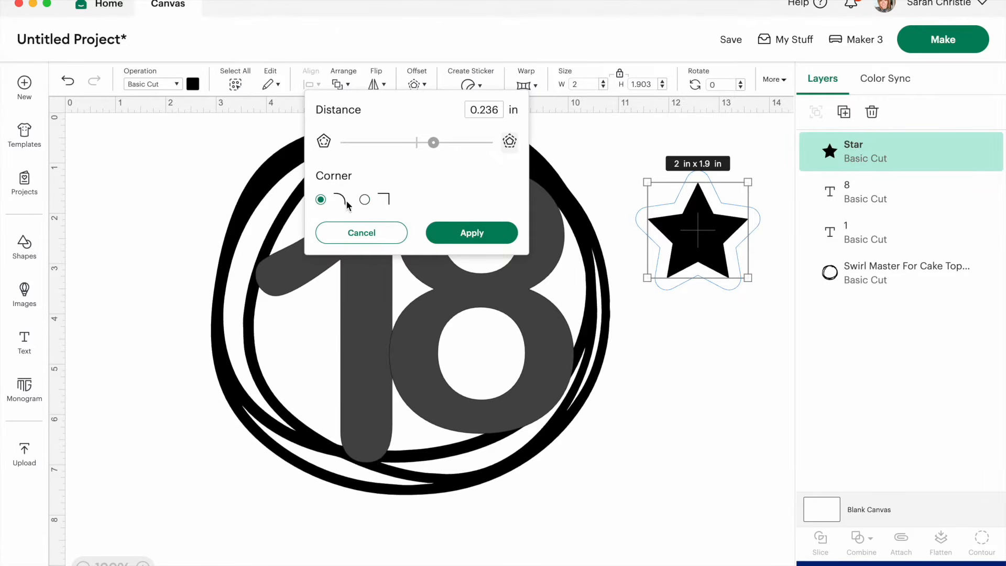
left_click(365, 200)
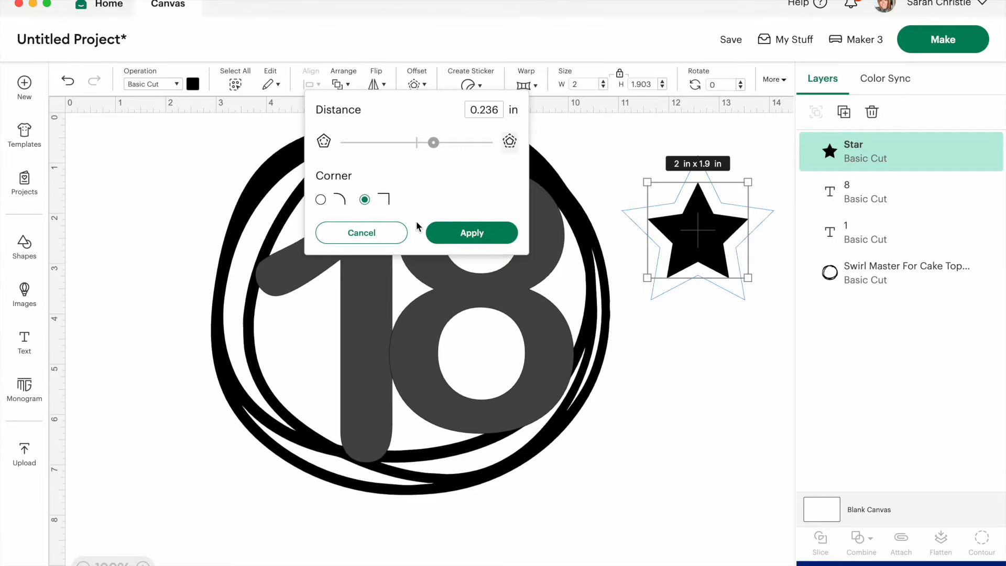
left_click(461, 233)
Select the star together with its offset and slice the two shapes.
left_click(720, 340)
left_click_drag(720, 342, 694, 136)
left_click(820, 540)
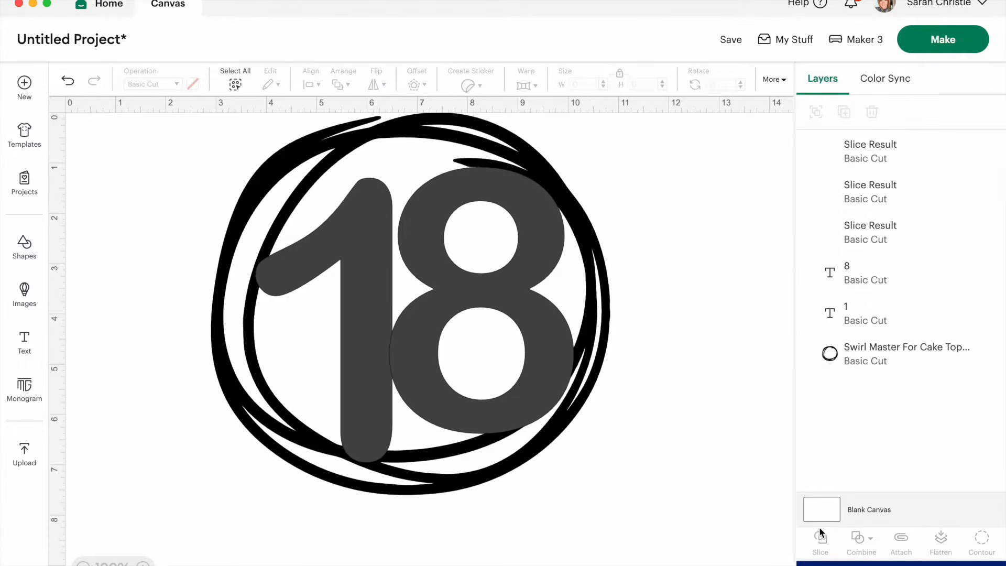
Move the solid star pieces aside and fit the star outline beside the stem of the 1, sized about 2.11 x 2.01 in.
left_click_drag(699, 242, 702, 471)
left_click(702, 230)
left_click_drag(773, 300, 309, 354)
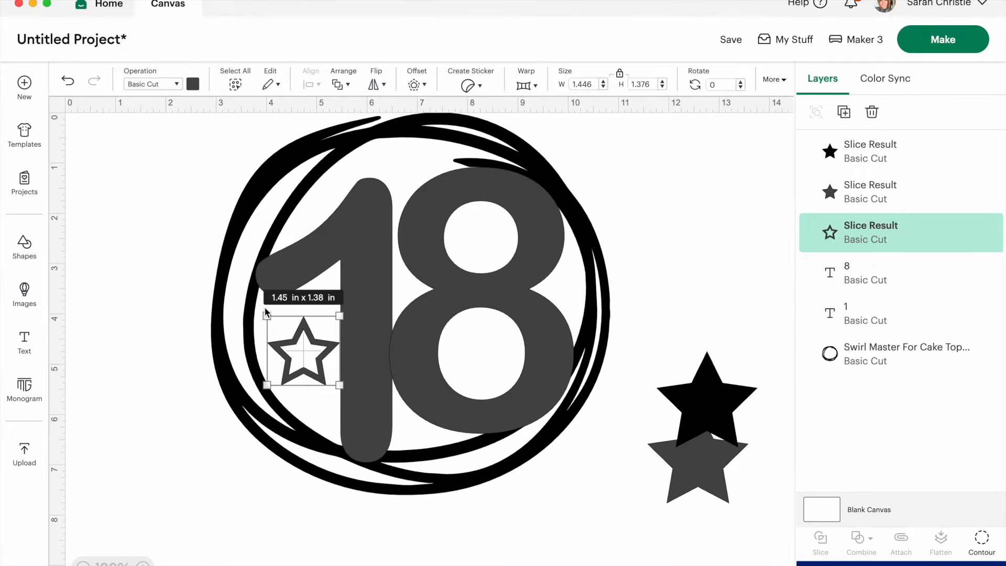
left_click_drag(267, 388, 217, 414)
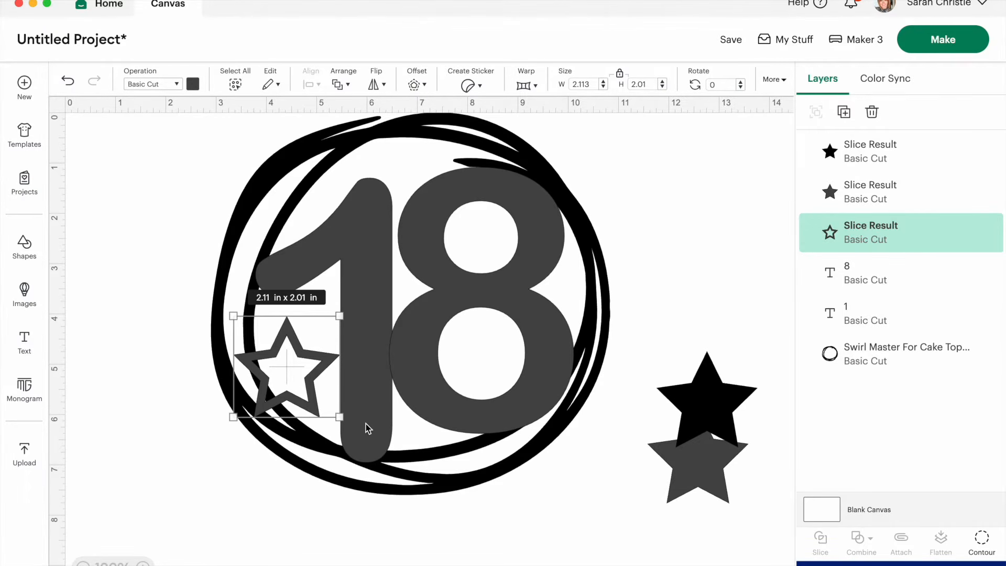
Rotate the star outline to 339 degrees, shrink it to about 1.86 x 1.77 in and position it touching the 1 and the swirl.
left_click(740, 82)
left_click(740, 82)
left_click(741, 82)
left_click(741, 87)
left_click(740, 87)
left_click(741, 87)
left_click(741, 87)
left_click(741, 87)
left_click(740, 87)
left_click(741, 87)
left_click(741, 86)
left_click(741, 86)
left_click(740, 87)
left_click(741, 87)
left_click(741, 87)
left_click(741, 87)
left_click(741, 87)
left_click(740, 87)
left_click(741, 87)
left_click(741, 87)
left_click(740, 86)
left_click(741, 87)
left_click(741, 87)
left_click(741, 87)
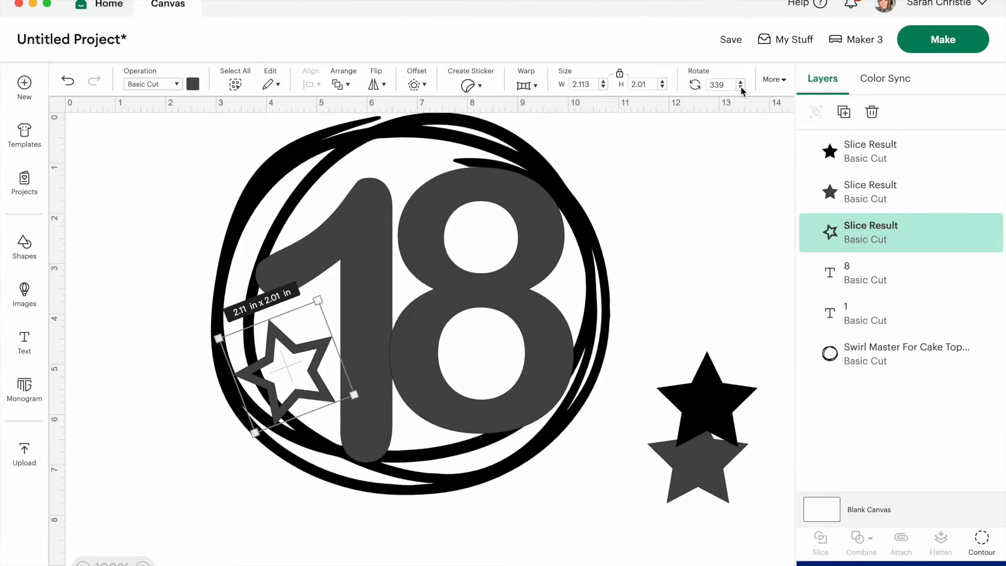
left_click_drag(255, 432, 262, 417)
left_click_drag(300, 360, 313, 366)
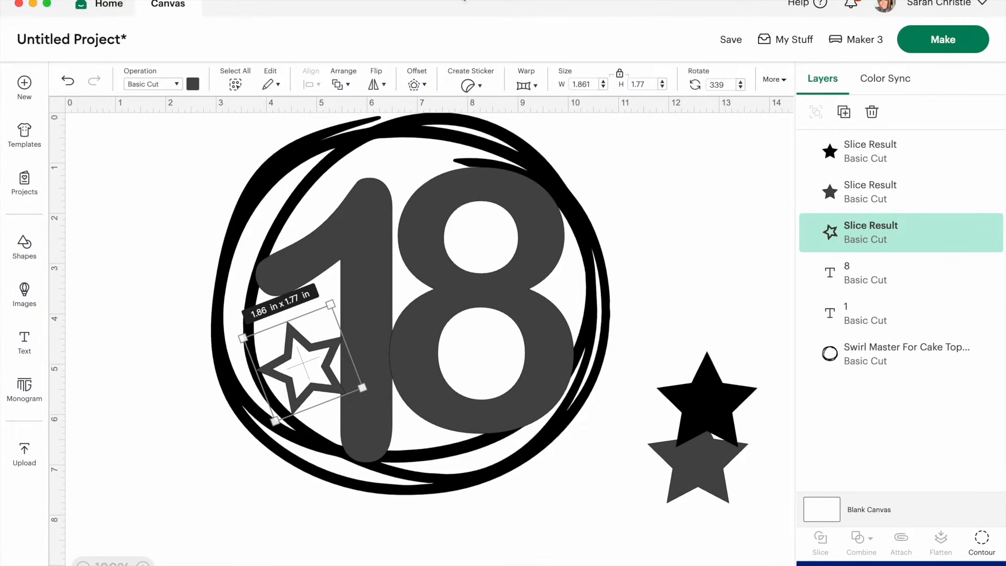
Thicken the star outline with a 0.028 in offset that has square corners.
left_click(425, 87)
left_click_drag(424, 146, 419, 146)
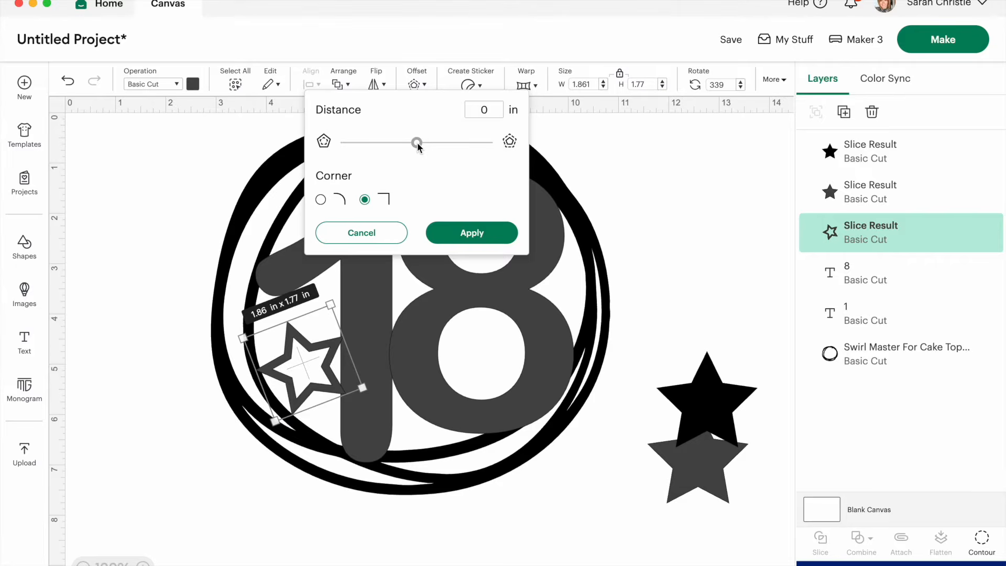
left_click_drag(419, 145, 419, 146)
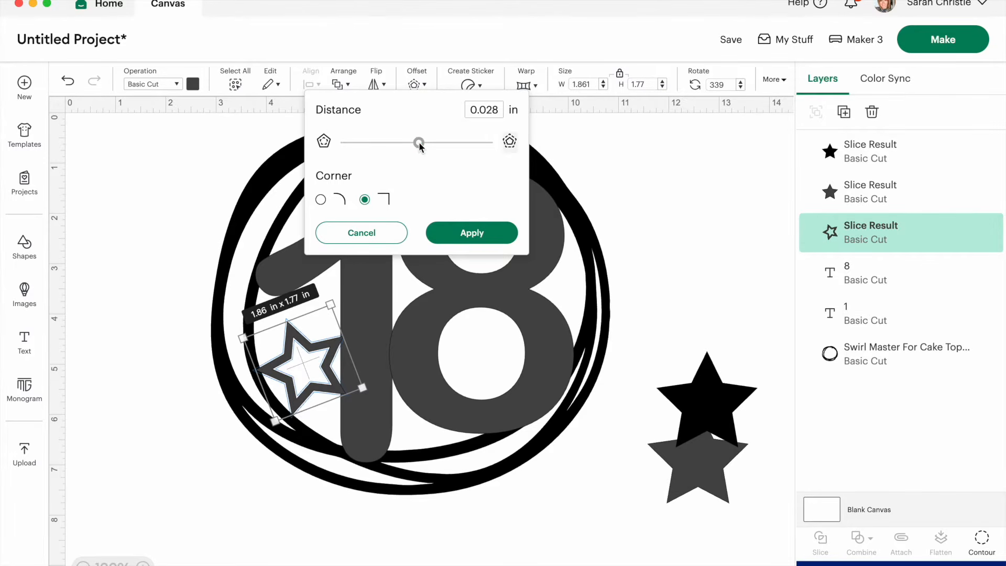
left_click(474, 234)
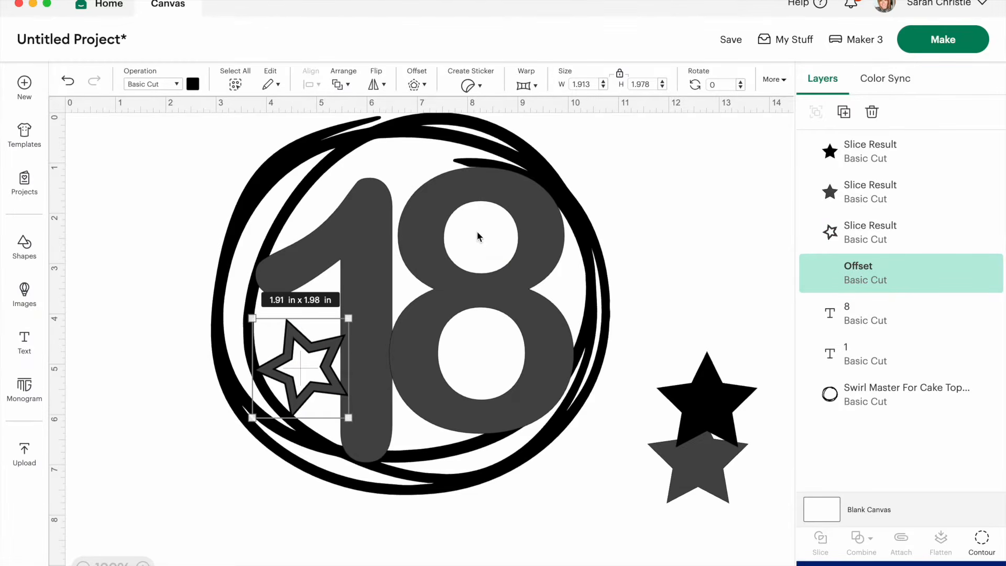
Duplicate the offset star, rotate it to 31 degrees, shrink it to about 1.27 x 1.32 in and place it above the digits, touching the swirl.
left_click(844, 112)
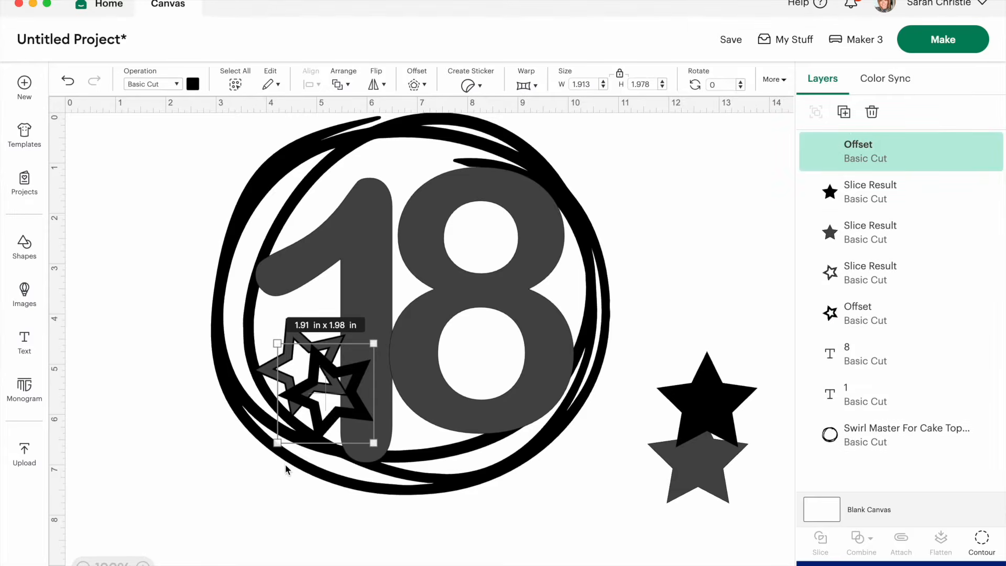
left_click_drag(314, 368, 654, 185)
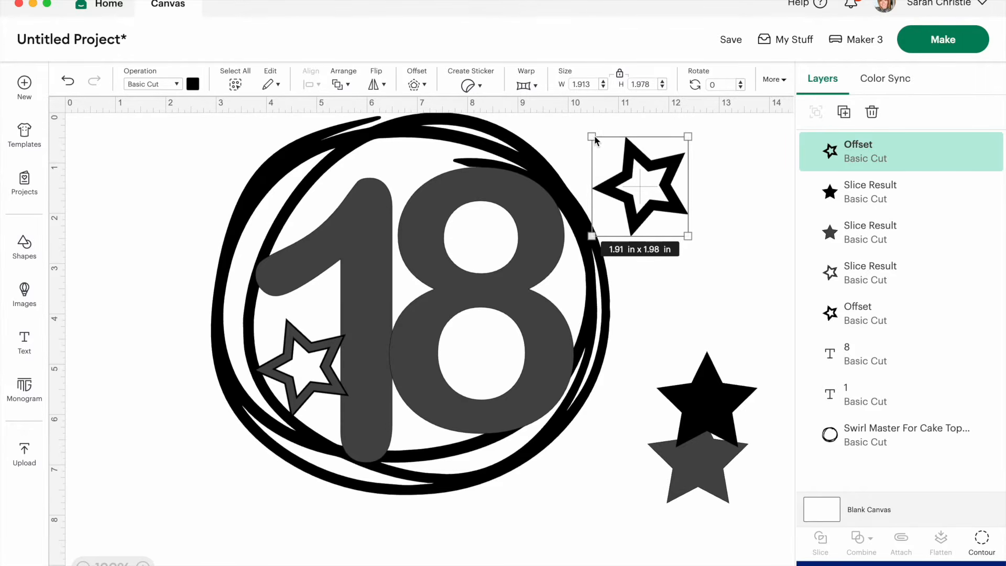
left_click_drag(697, 149, 647, 212)
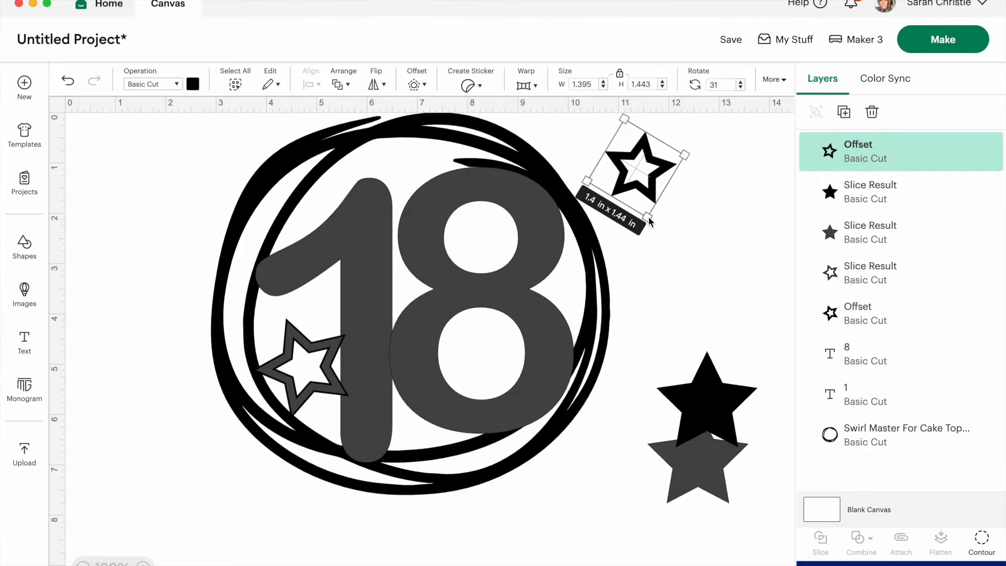
left_click_drag(641, 166, 406, 173)
mouse_move(413, 213)
left_mouse_down()
mouse_move(419, 221)
mouse_move(413, 210)
left_mouse_up()
left_click(668, 258)
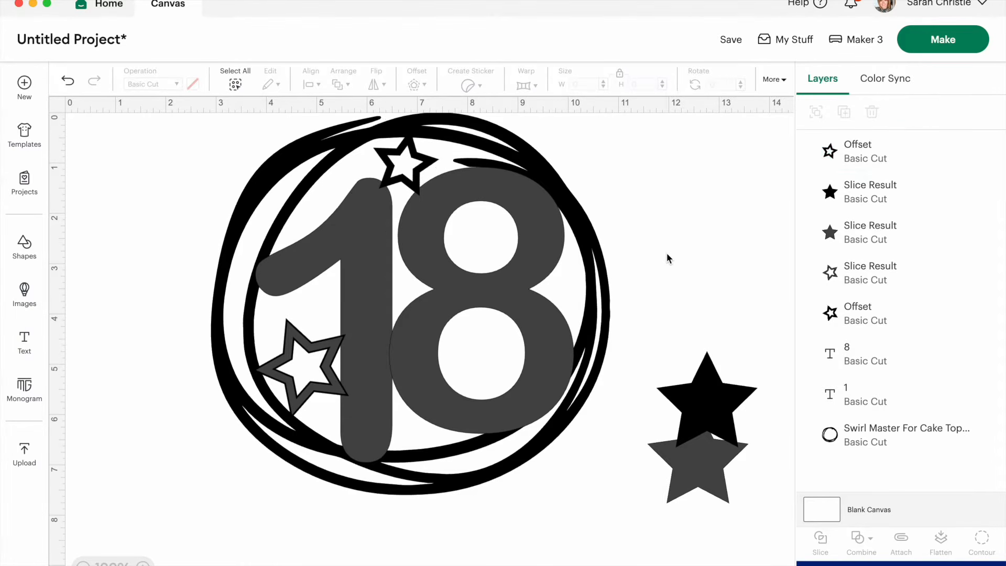
Delete the two leftover solid stars beside the design.
left_click_drag(685, 326, 736, 504)
key("Delete")
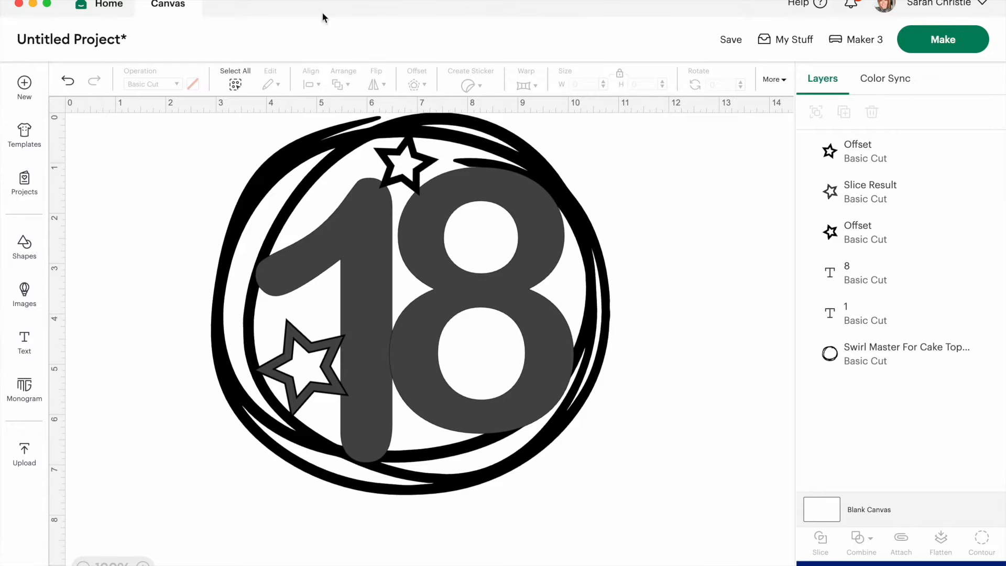
Duplicate the complete swirl, number and stars design and move the copy well clear of the original.
left_click_drag(663, 504, 205, 139)
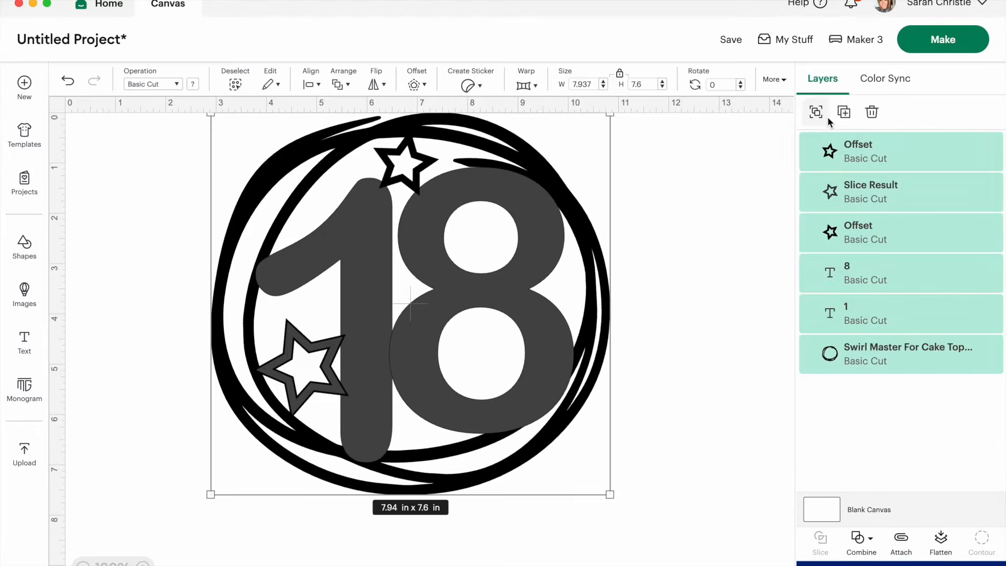
left_click(844, 111)
left_click_drag(411, 287, 930, 237)
Weld all the pieces of the original cake topper design into one shape.
left_click_drag(641, 522, 209, 110)
left_click(867, 538)
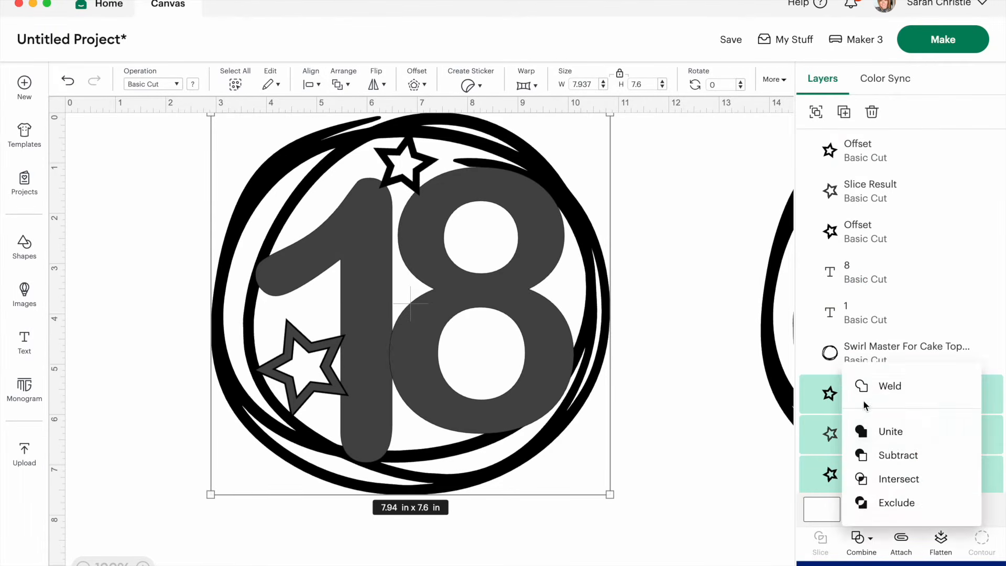
left_click(866, 385)
In the unwelded copy, shrink the 8 to about 2.85 x 4.11 in and move it against the swirl, away from the 1.
left_click_drag(411, 374, 330, 381)
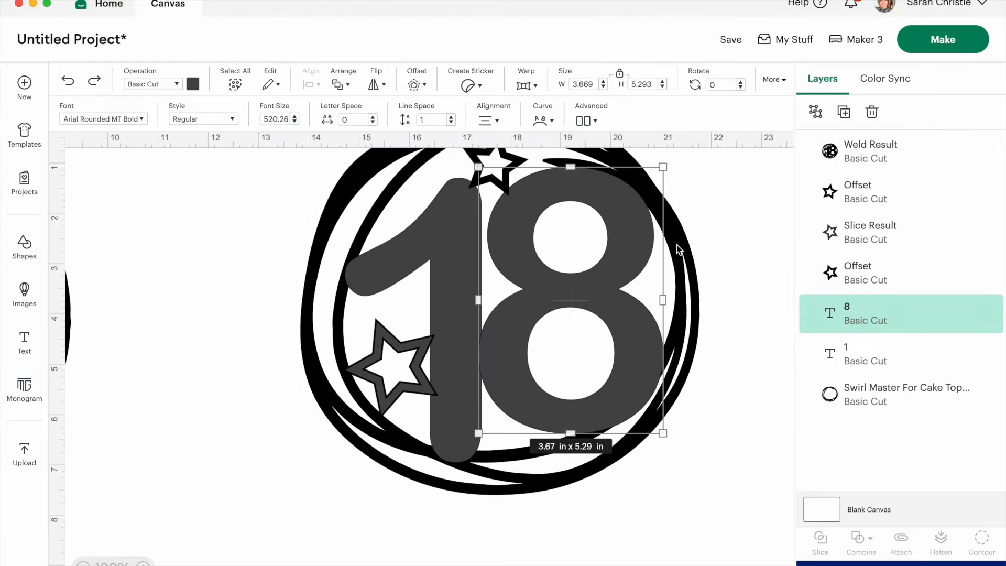
left_click_drag(665, 180, 622, 240)
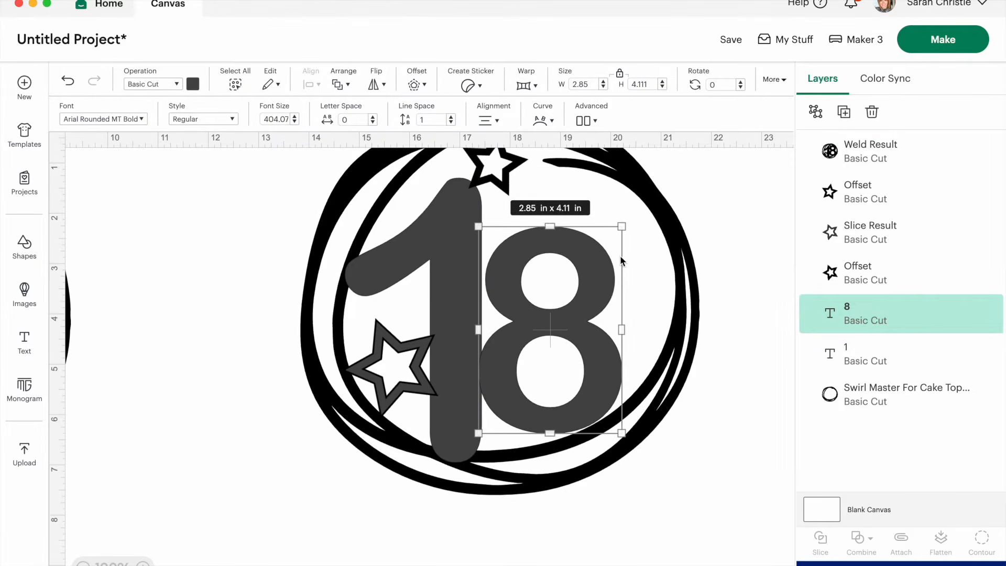
left_click_drag(566, 400, 588, 400)
Shrink the copy's 1 and position it so it touches the 8 and the lower edge of the swirl.
left_click(461, 280)
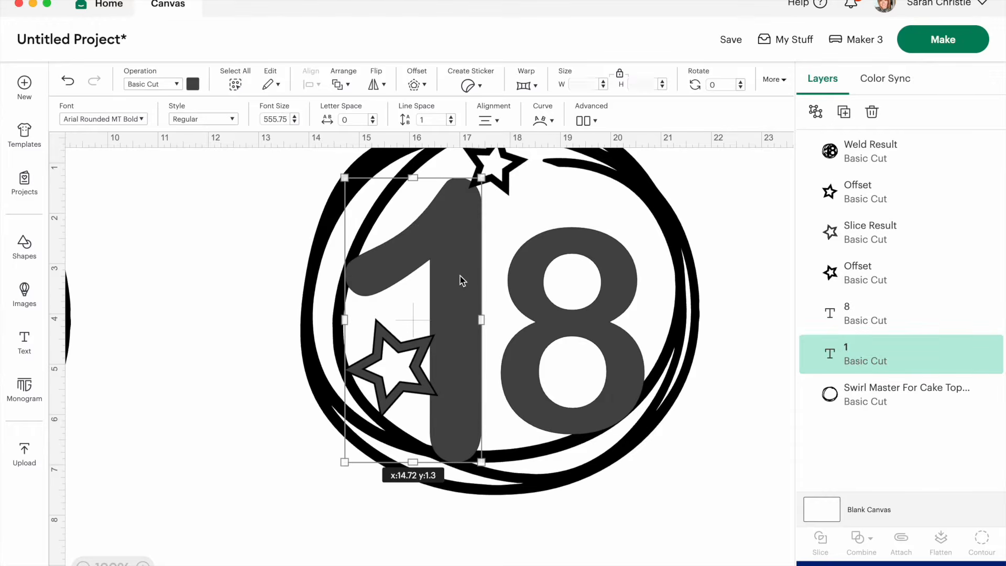
left_click_drag(345, 179, 422, 266)
left_click_drag(479, 363, 501, 336)
left_click(238, 369)
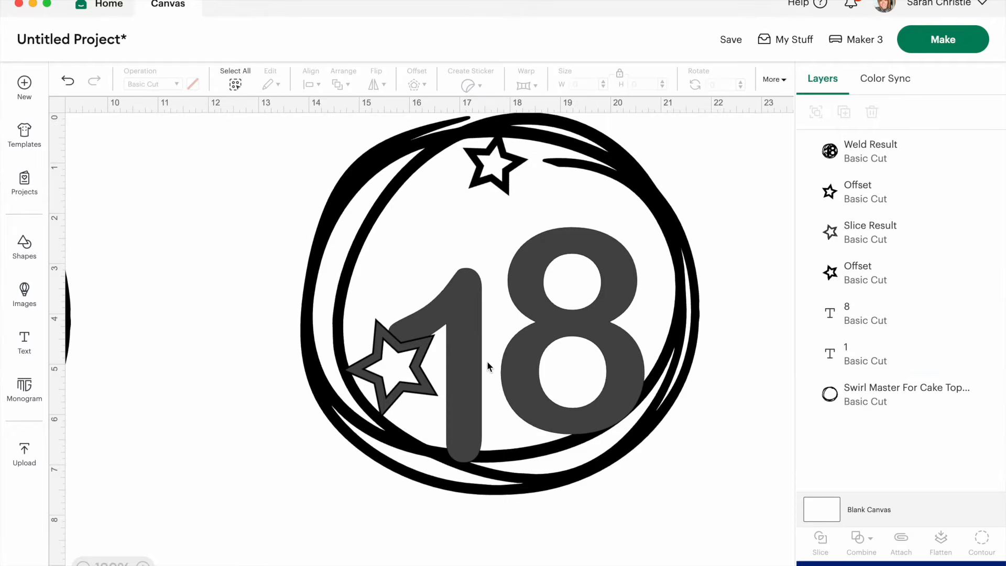
left_click(486, 361)
left_click_drag(474, 368, 492, 344)
left_click_drag(527, 509, 539, 547)
left_click_drag(475, 356, 472, 354)
left_click(250, 378)
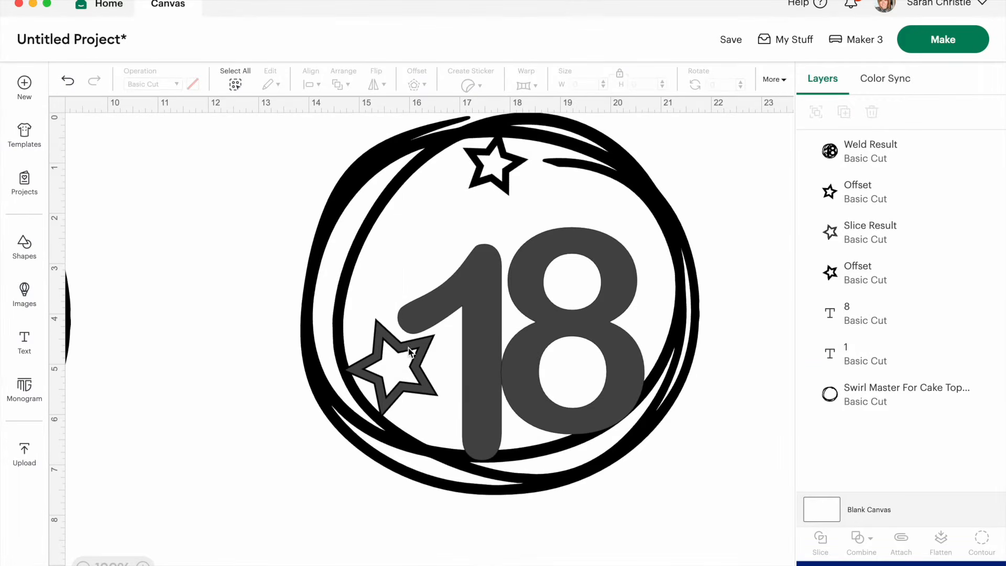
Delete the grey star outline from the copy and nudge the black offset star against the 1 and the swirl.
left_click_drag(407, 362, 215, 359)
key("Delete")
mouse_move(401, 363)
left_mouse_down()
mouse_move(390, 356)
mouse_move(398, 359)
left_mouse_up()
Enlarge the upper star outline to about 1.85 x 1.91 in and move it between the swirl and the top of the 8.
left_click_drag(512, 164, 512, 164)
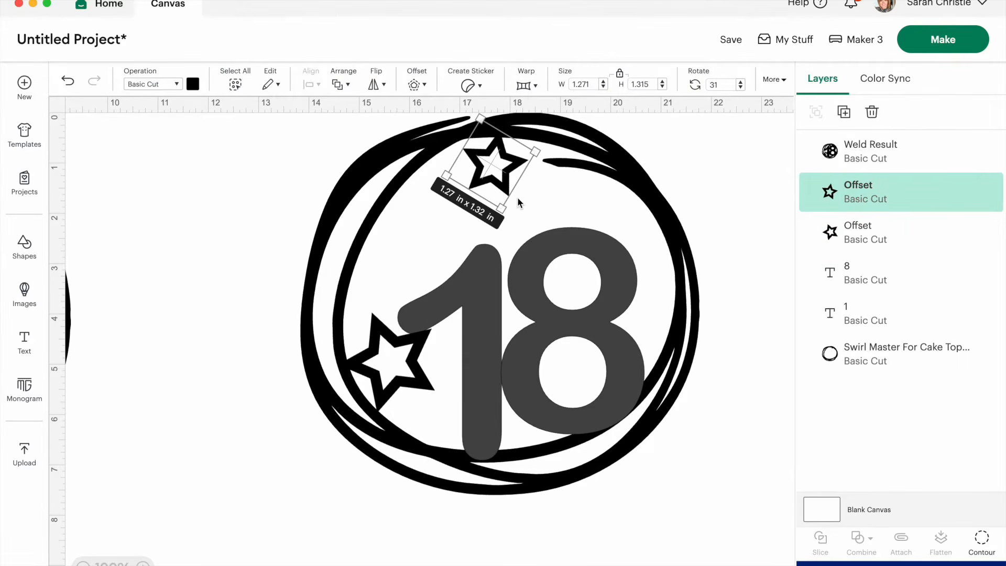
left_click_drag(503, 212, 513, 250)
left_click_drag(499, 184, 531, 189)
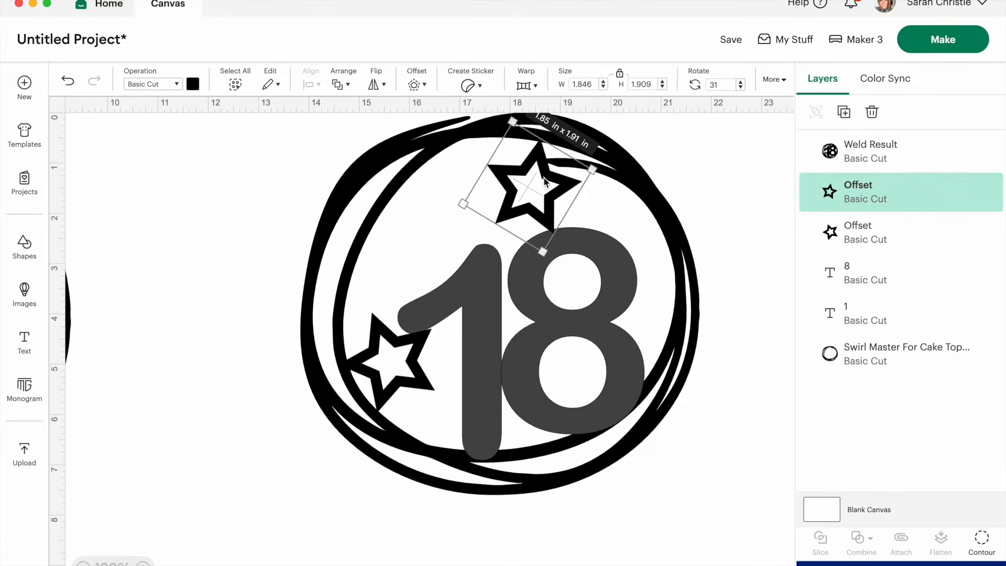
Add a text with the person's first name, enlarge it to about 2.91 x 0.96 in and place it above the 1.
left_click(22, 337)
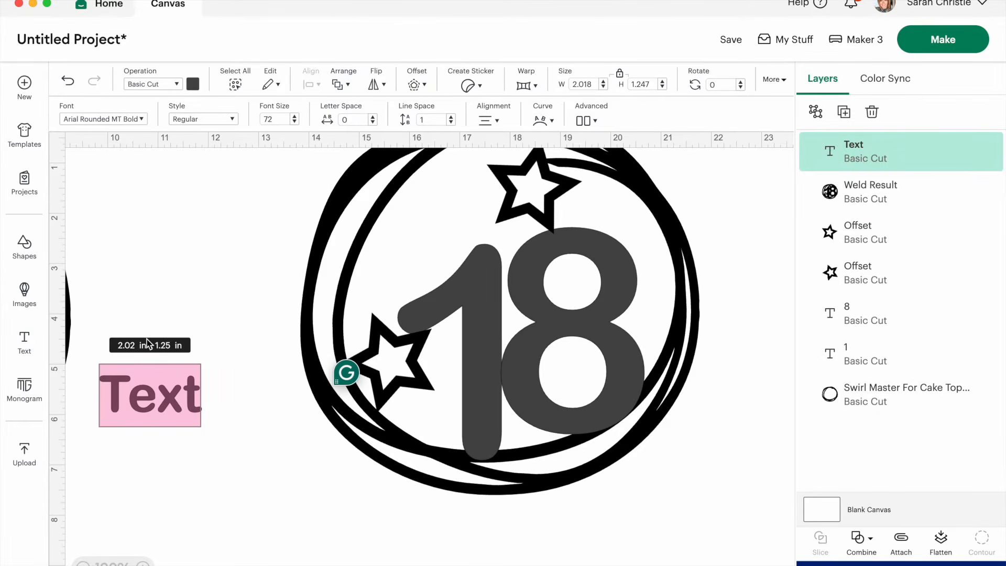
type("Jack")
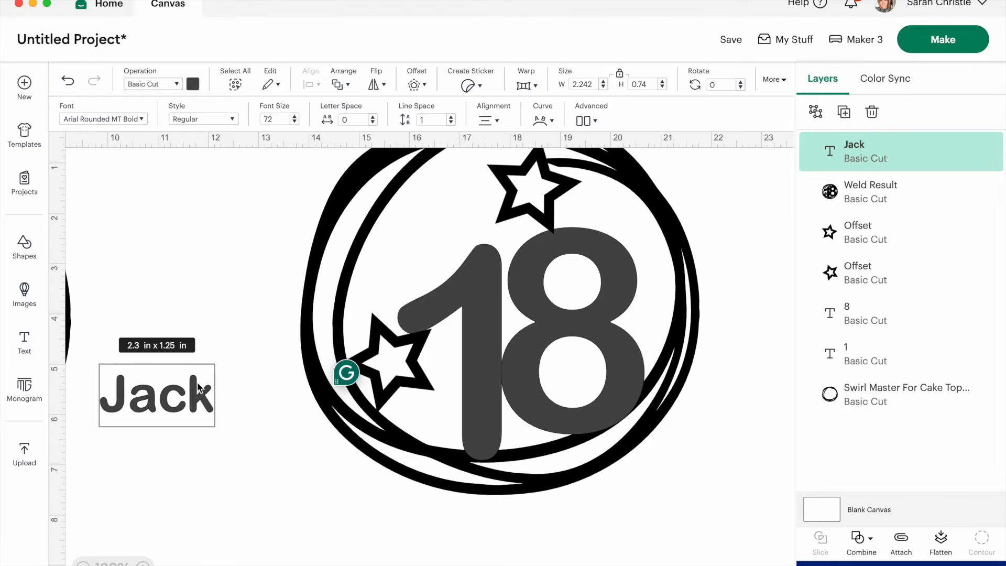
left_click_drag(133, 399, 408, 233)
left_click_drag(487, 244, 521, 259)
left_click_drag(445, 233, 440, 234)
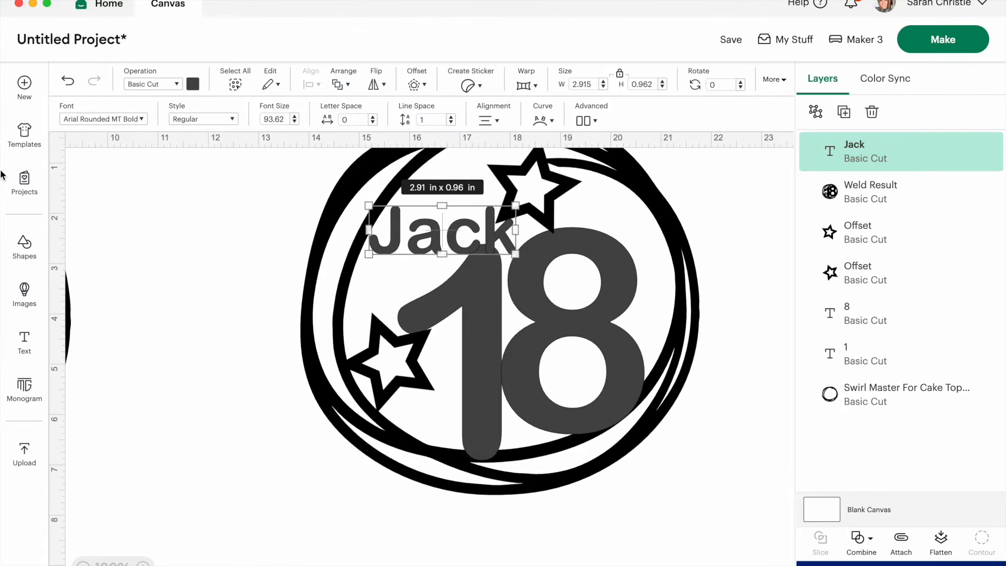
Set the name in the system font magic love and enlarge it to about 2.68 x 1.57 in.
left_click(99, 119)
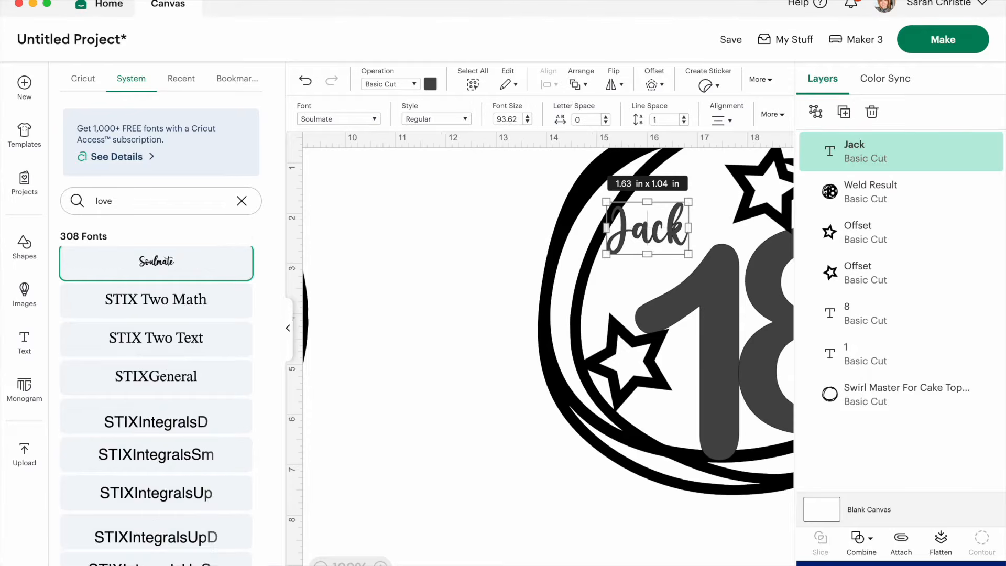
left_click(110, 314)
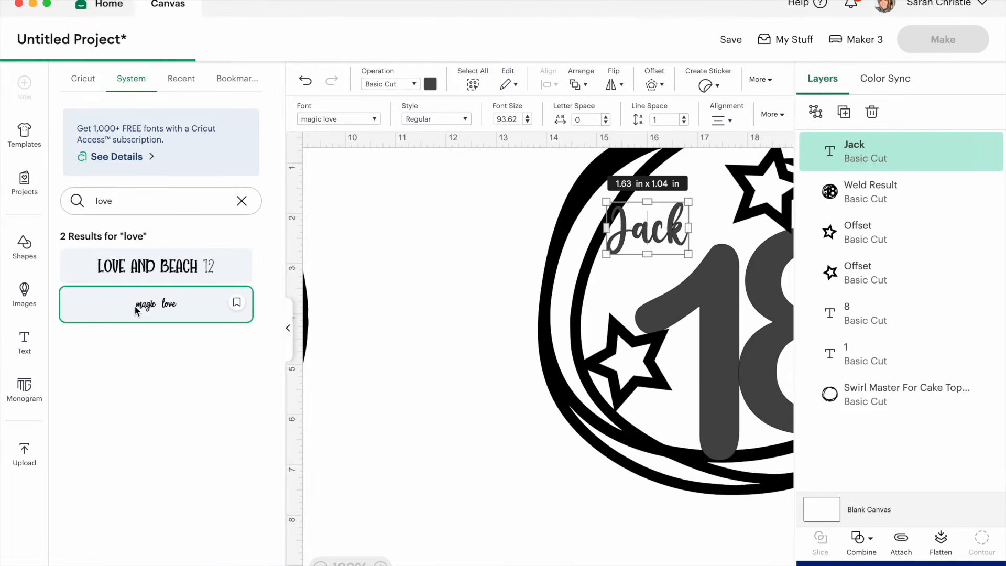
scroll(369, 294, "right", 4)
left_click_drag(608, 259, 649, 282)
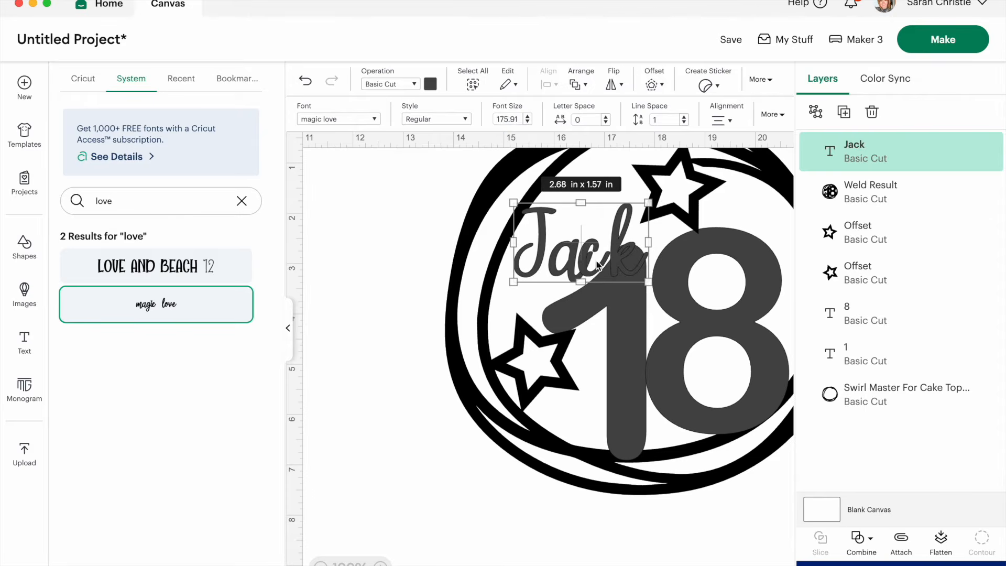
Move the name text onto the empty canvas below the topper and ungroup it into separate letters.
left_click_drag(564, 257, 510, 565)
scroll(375, 339, "down", 5)
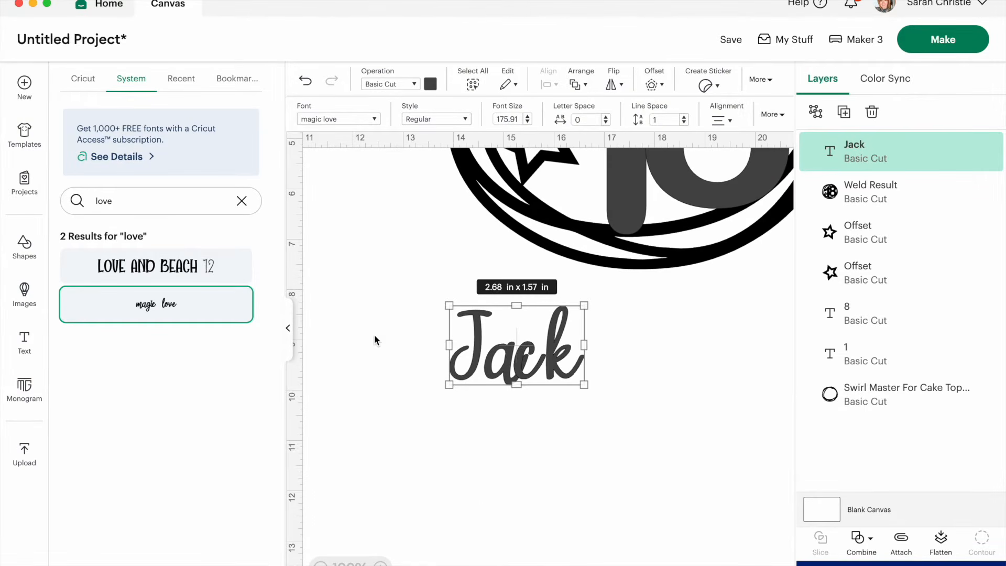
left_click_drag(508, 353, 510, 397)
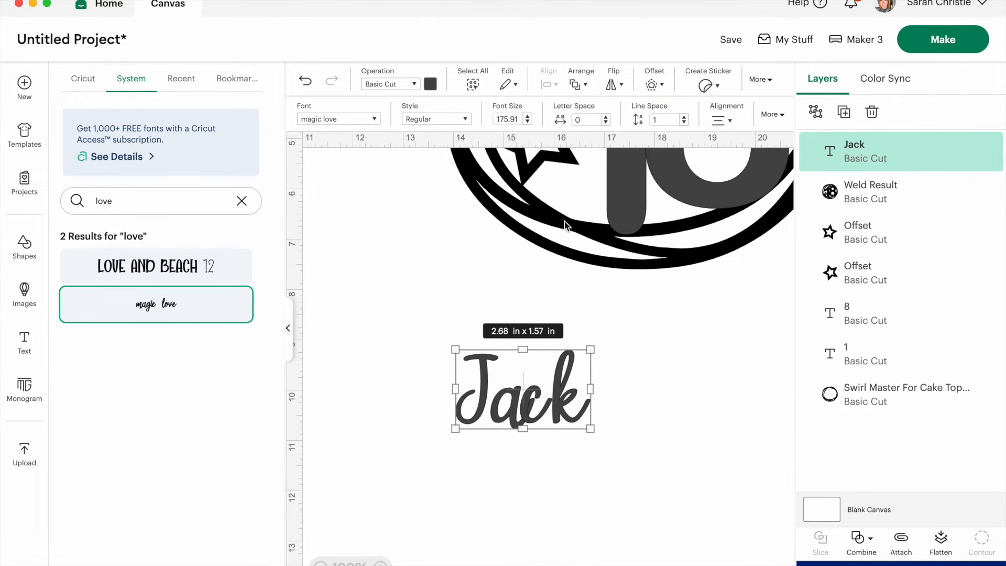
left_click(816, 112)
left_click(614, 468)
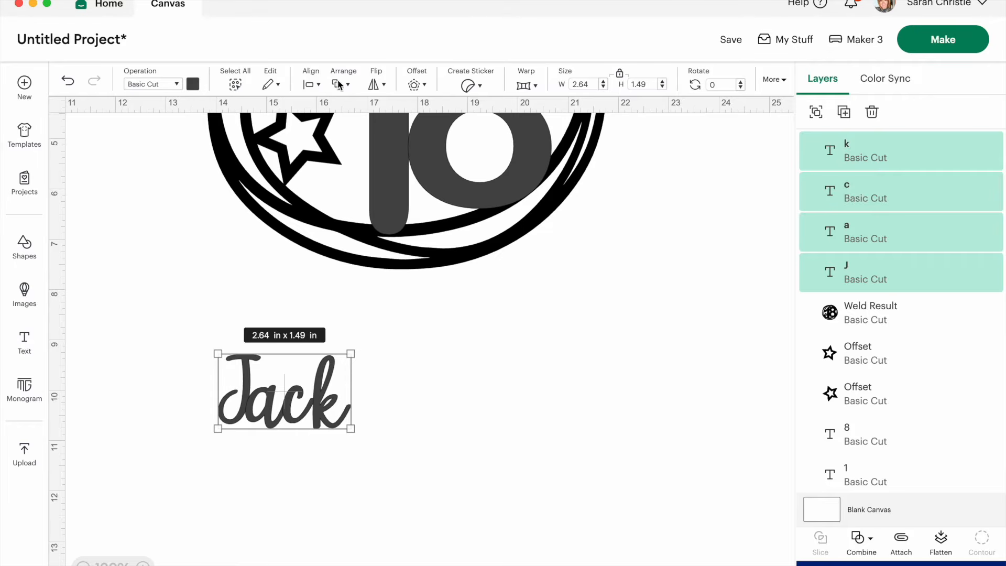
Align the separate letters of the name along their bottom edges.
left_click(319, 85)
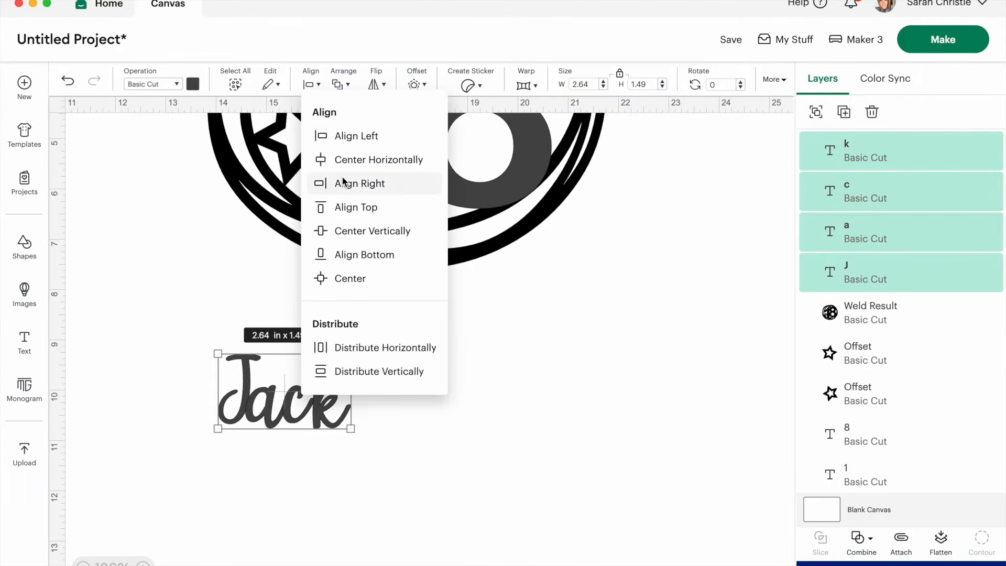
left_click(349, 256)
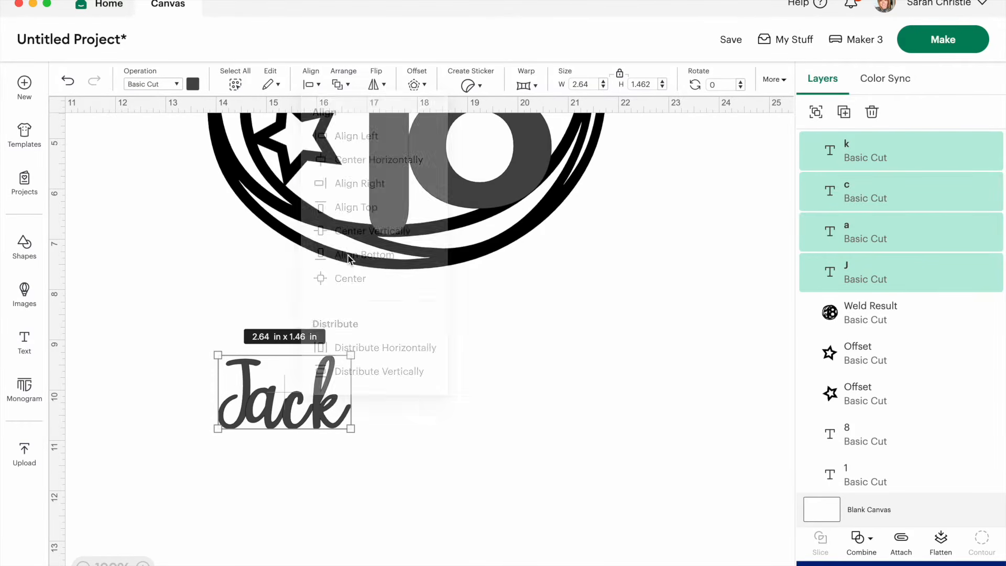
left_click(177, 403)
left_click_drag(169, 355, 400, 444)
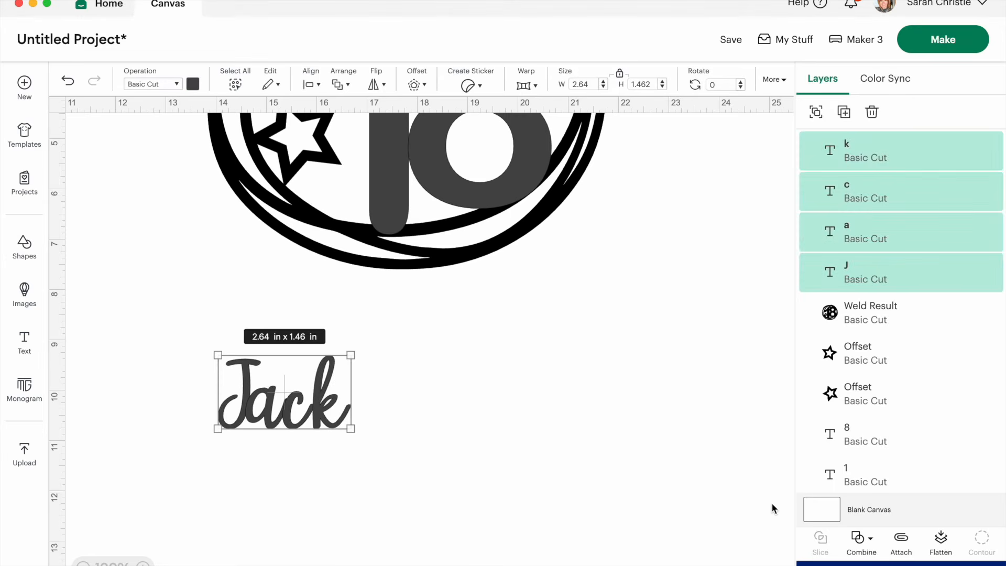
left_click(435, 511)
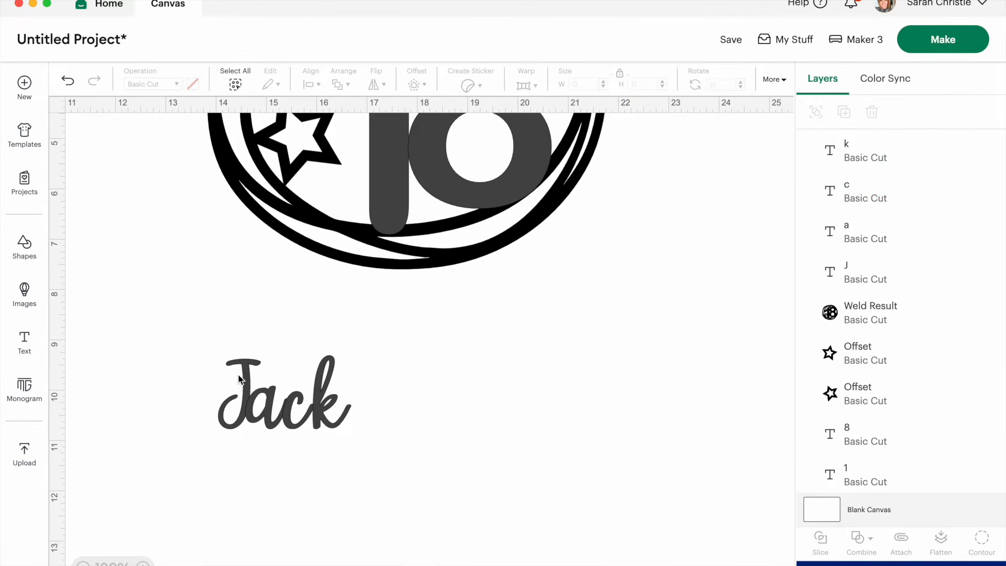
Adjust the spacing of the name's letters by hand so that neighbouring letters just join, about 2.86 in wide overall.
left_click_drag(246, 366, 242, 367)
left_click_drag(307, 418, 302, 406)
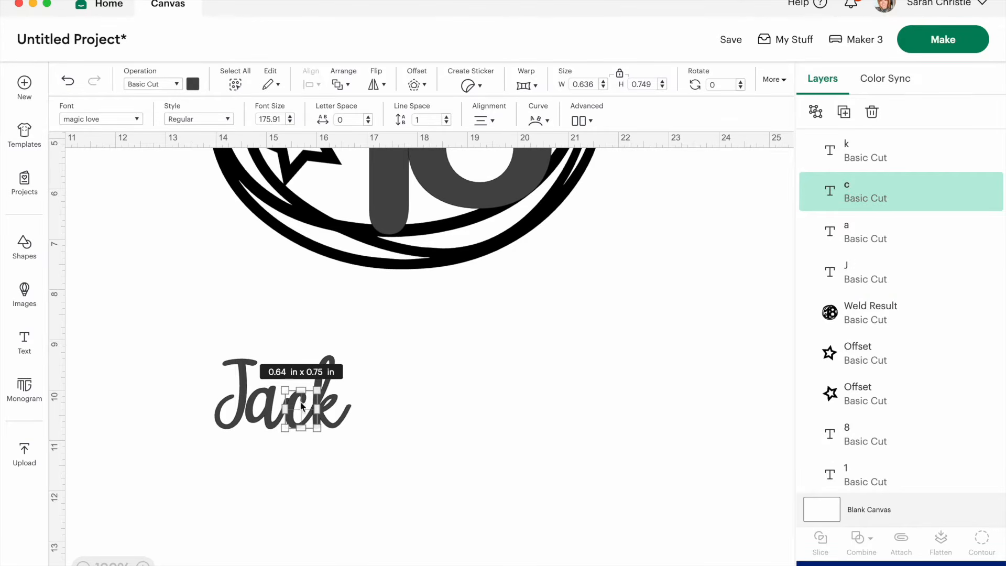
left_click(329, 364)
left_click_drag(288, 417, 346, 423)
left_click(178, 316)
left_click(164, 351)
Create a thin welded outward offset around all the name's letters and keep only the thickened offset shape.
left_click_drag(179, 338, 428, 472)
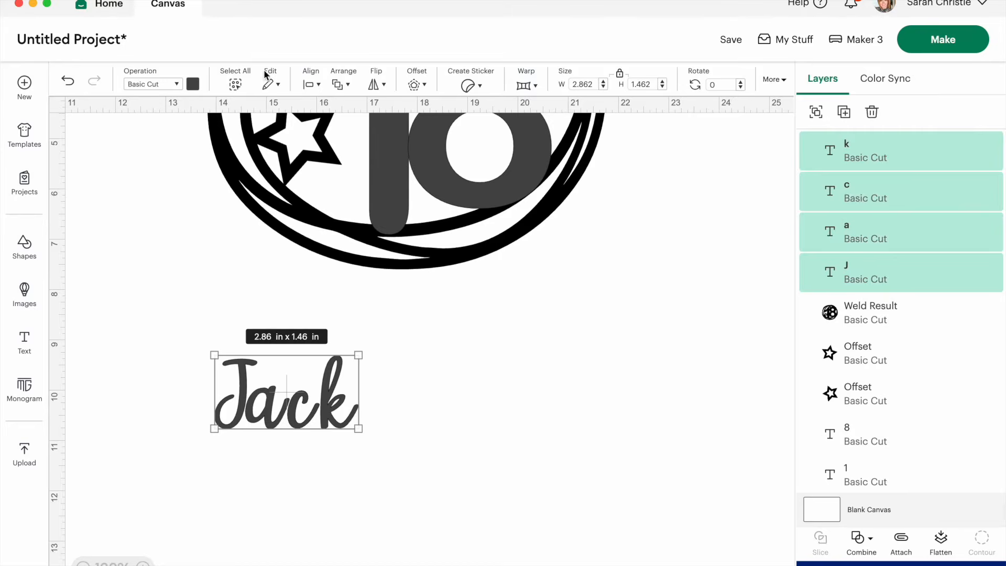
left_click(422, 84)
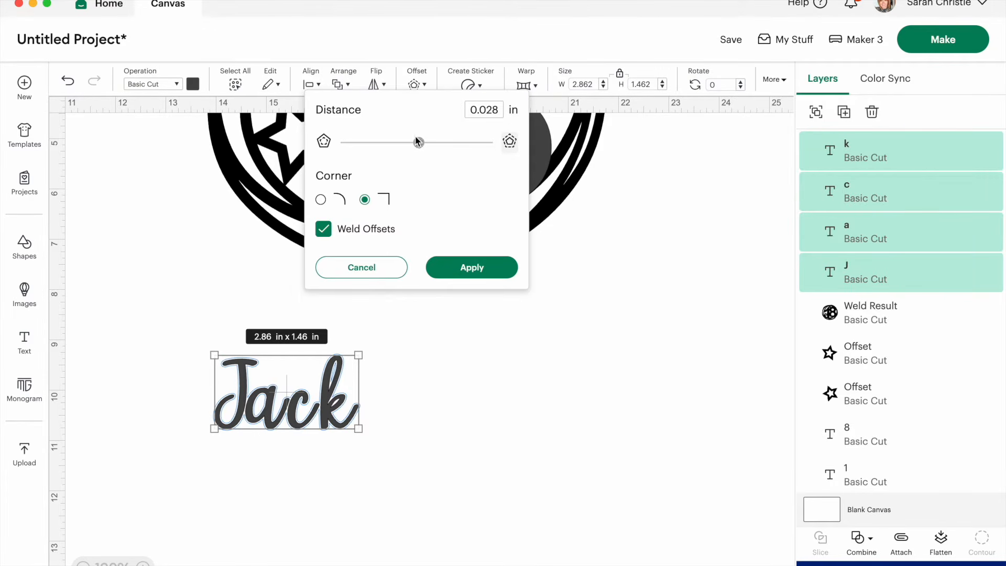
left_click_drag(419, 145, 422, 149)
left_click_drag(421, 145, 422, 145)
left_click(83, 307)
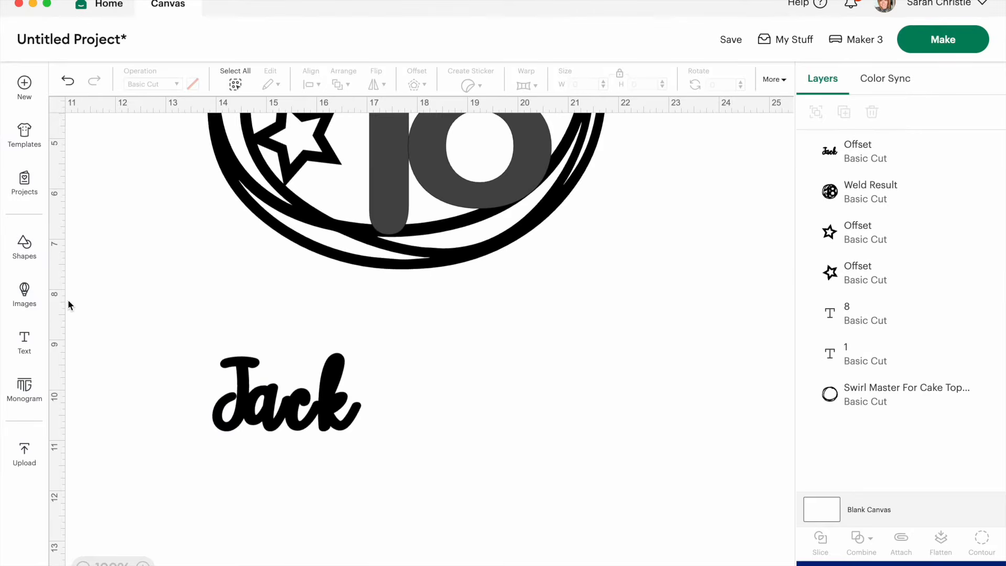
Insert an oval shape, place it on the empty canvas beside the name and rotate it upright.
left_click(25, 246)
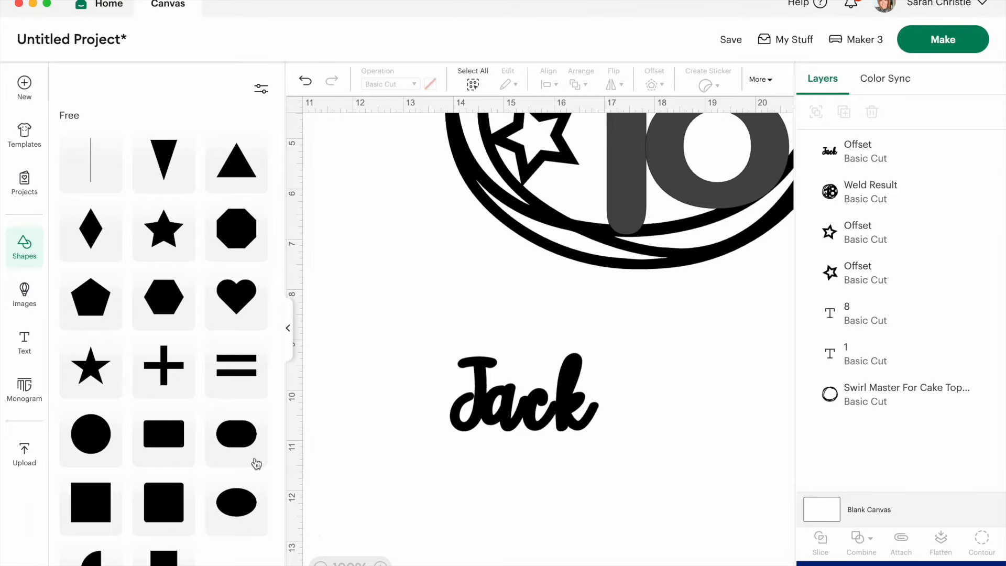
left_click(233, 496)
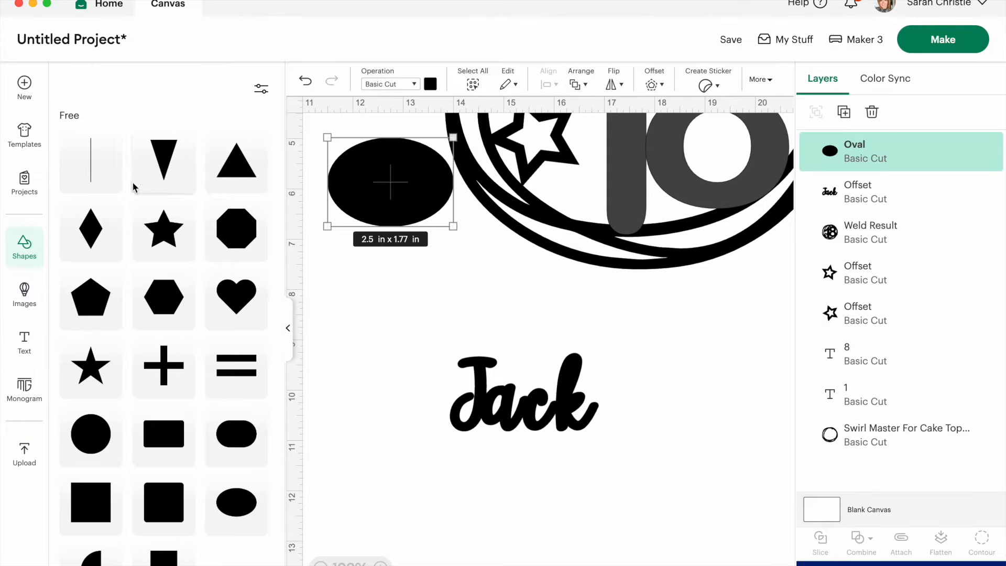
left_click(288, 328)
left_click_drag(140, 187, 585, 383)
left_click_drag(518, 322, 522, 471)
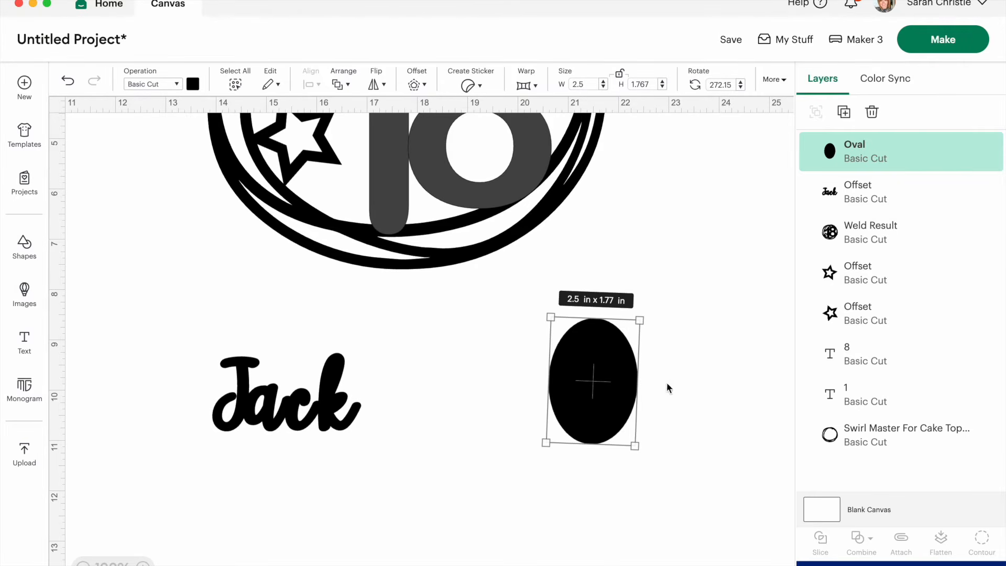
Recolour the oval light purple, shrink it to a narrow slanted shape and fit it over the last letter's closed upper loop.
left_click(193, 84)
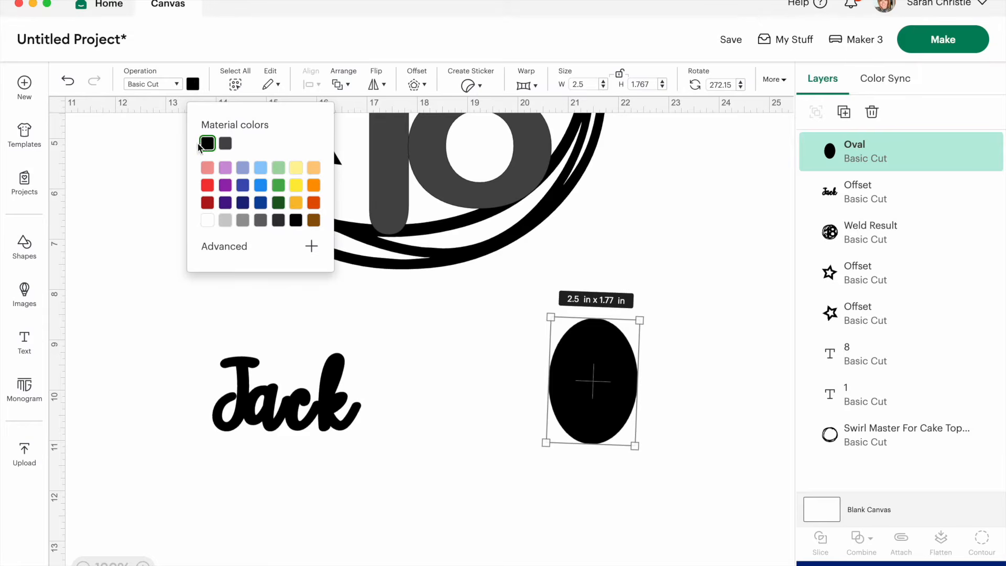
left_click(225, 167)
left_click_drag(639, 447, 558, 364)
left_click_drag(303, 424, 522, 394)
left_click(352, 366)
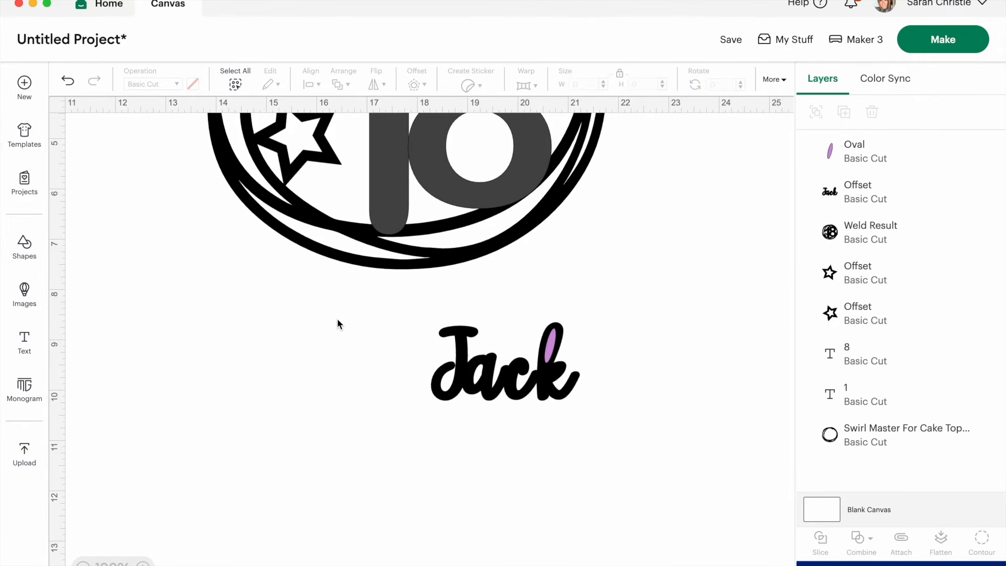
Slice the oval out of the name to open the last letter's loop, and delete the leftover pieces.
left_click_drag(337, 324, 646, 410)
left_click(816, 539)
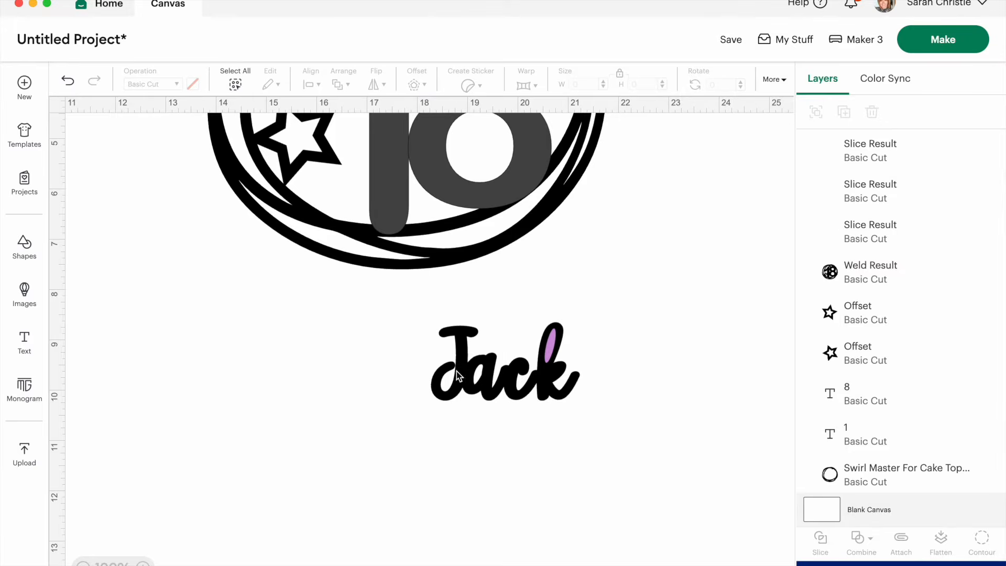
left_click_drag(503, 366, 289, 378)
left_click(548, 340)
key("Delete")
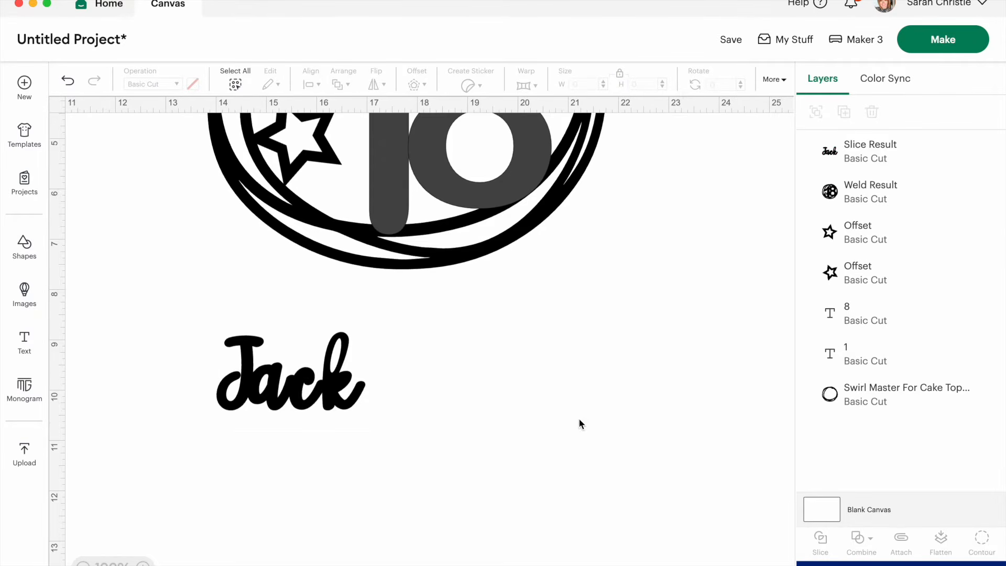
Move the name into the swirl above the 1 and tilt it upward so it touches the swirl, star and number.
scroll(587, 419, "up", 3)
left_click_drag(269, 494, 317, 134)
scroll(316, 155, "up", 3)
left_click_drag(328, 231, 352, 224)
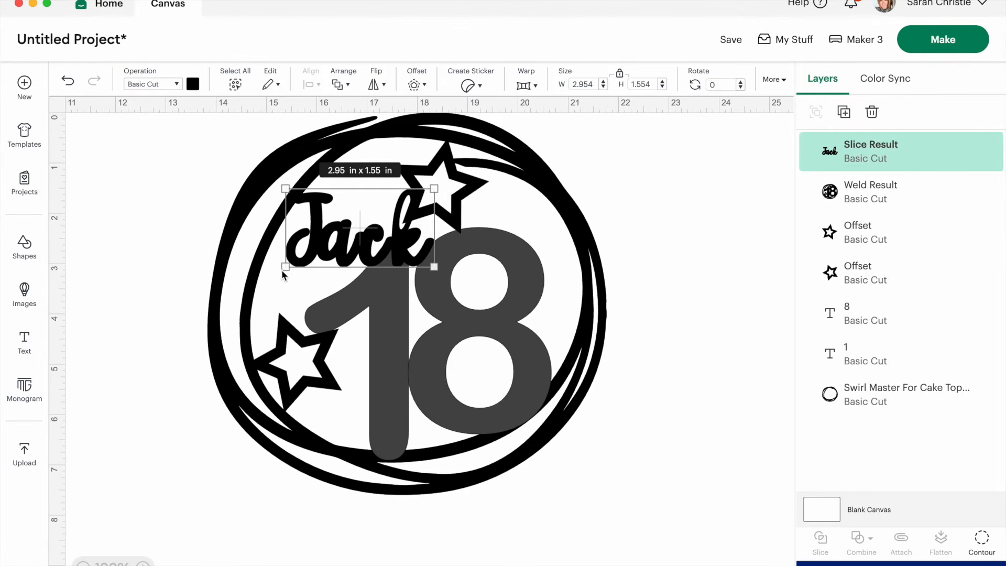
mouse_move(287, 269)
left_mouse_down()
mouse_move(255, 290)
mouse_move(276, 272)
left_mouse_up()
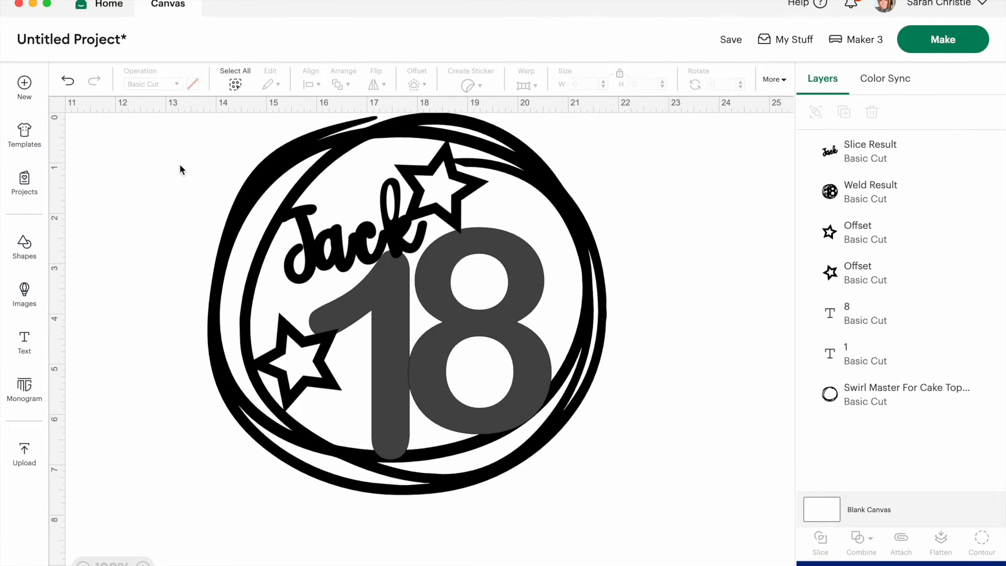
Weld the name, numbers, stars and swirl of the second design into one shape and move it aside.
left_click_drag(153, 114, 674, 530)
left_click(860, 535)
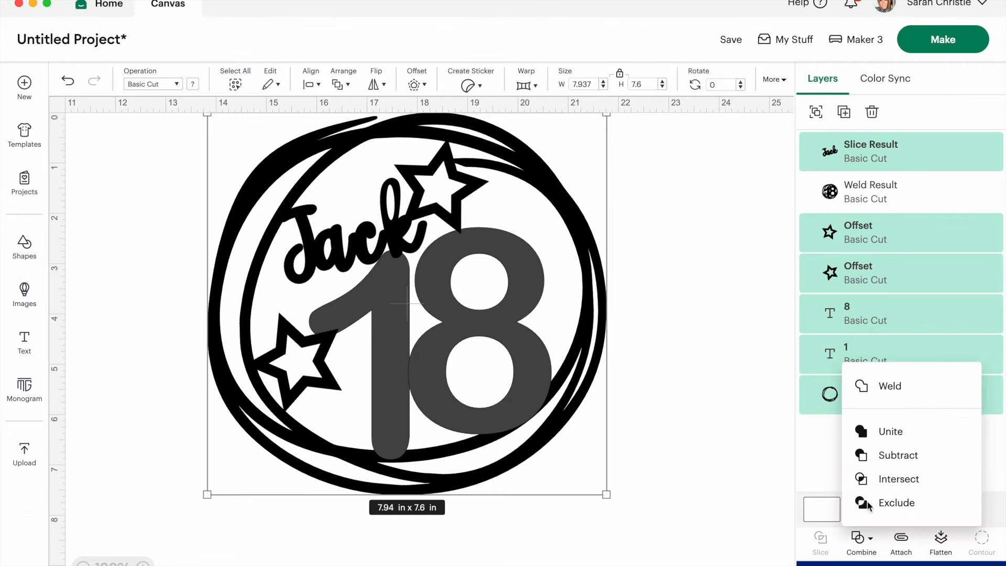
left_click(862, 380)
left_click_drag(481, 348, 577, 348)
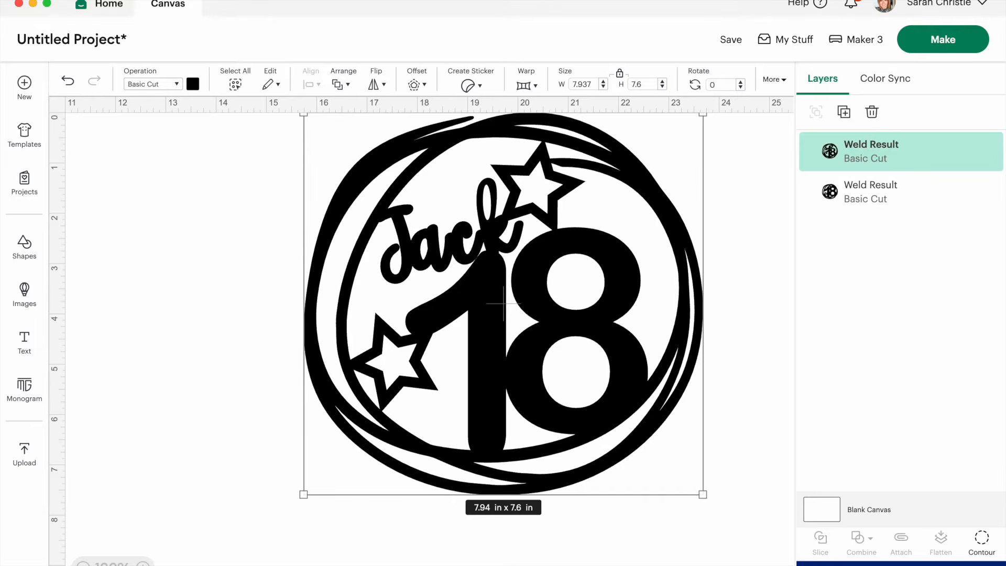
Reposition the original welded topper slightly and delete the welded design that contains the name.
scroll(172, 243, "left", 10)
left_click_drag(179, 273, 138, 286)
scroll(494, 311, "right", 9)
left_click(497, 308)
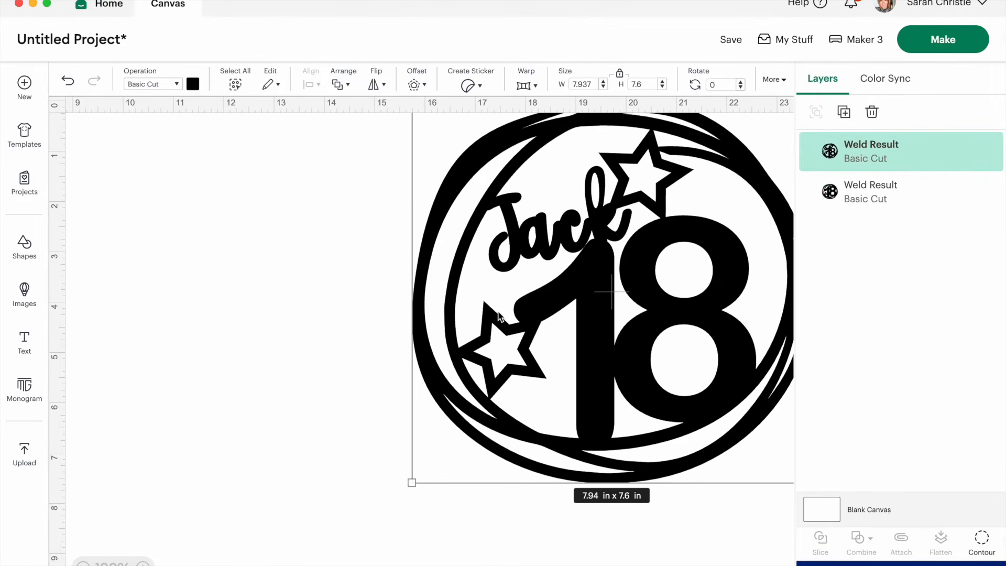
key("Delete")
Duplicate the original welded 18 topper and place the copy beside it.
scroll(247, 249, "left", 8)
left_click_drag(242, 247, 223, 252)
left_click(844, 112)
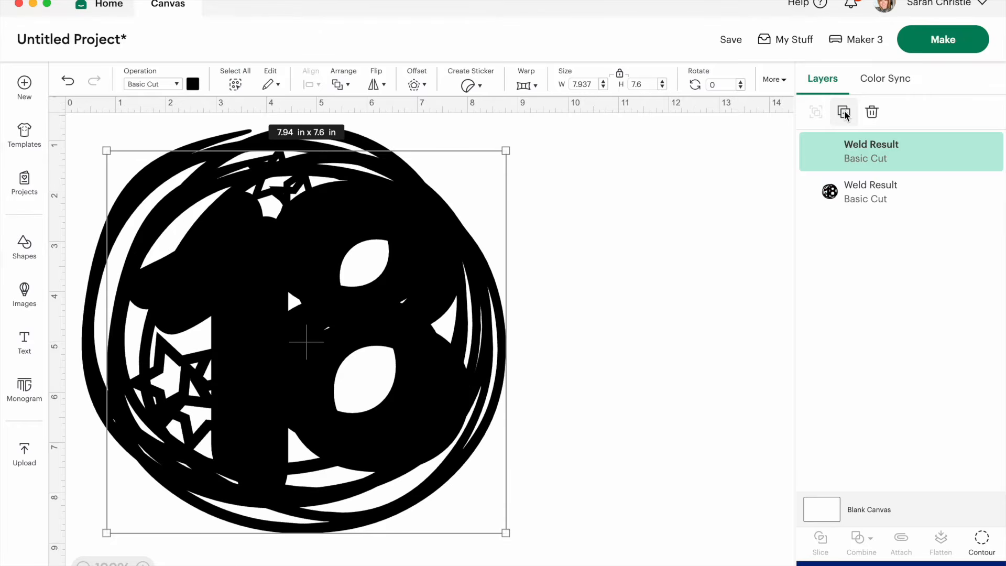
left_click_drag(246, 261, 630, 230)
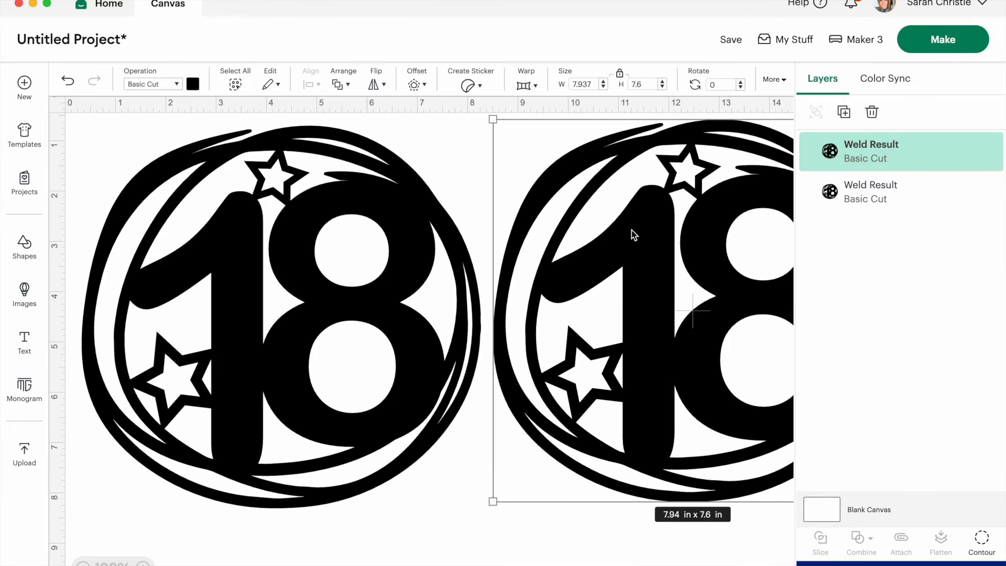
Flip the copied topper horizontally, move it clear of the original and select the original.
left_click(385, 85)
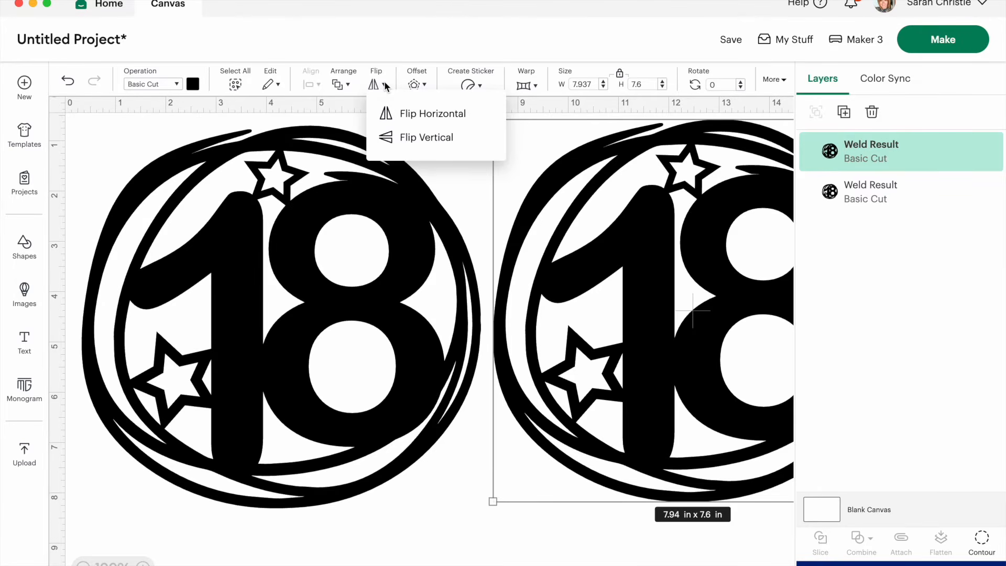
left_click(411, 114)
left_click_drag(597, 304, 650, 316)
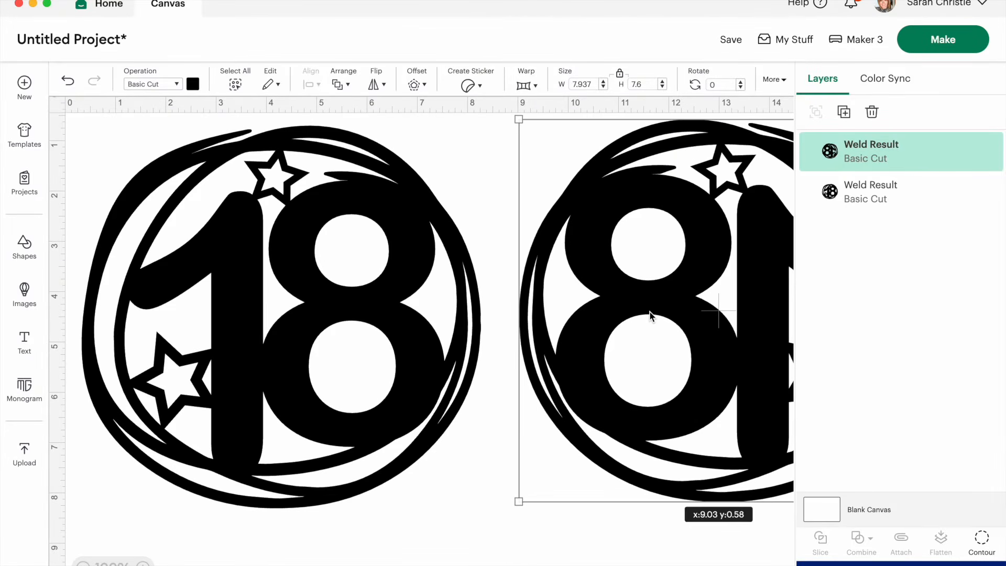
left_click(297, 265)
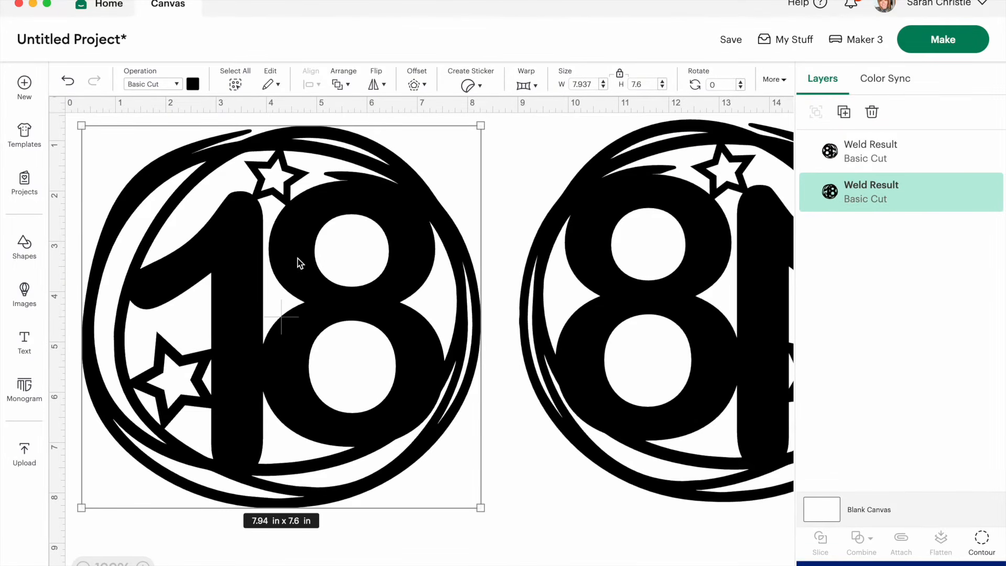